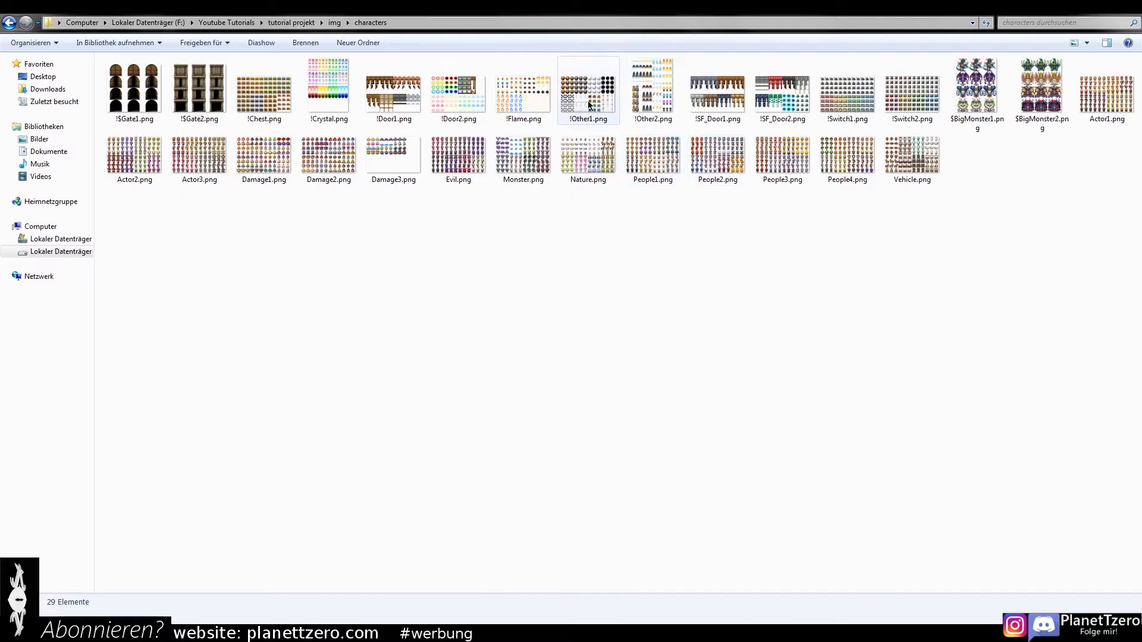
Step: Position the pasted pink-haired character copy over the blonde character's frames and anchor it
right_click(1106, 96)
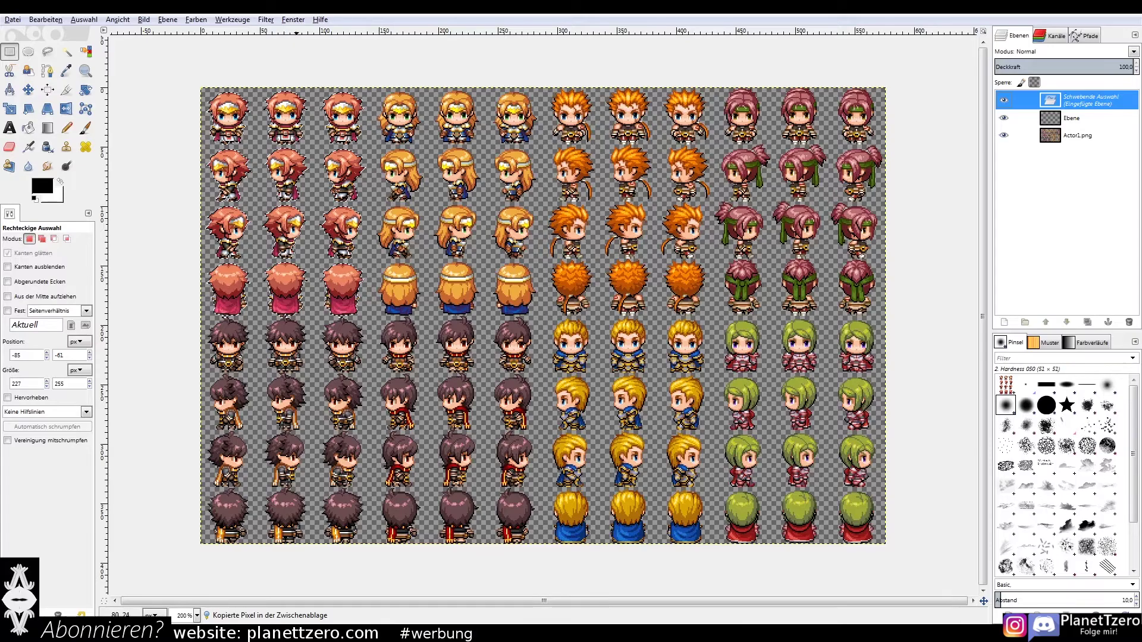
ctrl+scroll(301, 109, up, 2)
mouse_move(361, 119)
mouse_down()
mouse_move(661, 143)
mouse_move(624, 102)
mouse_up()
ctrl+scroll(624, 102, up, 2)
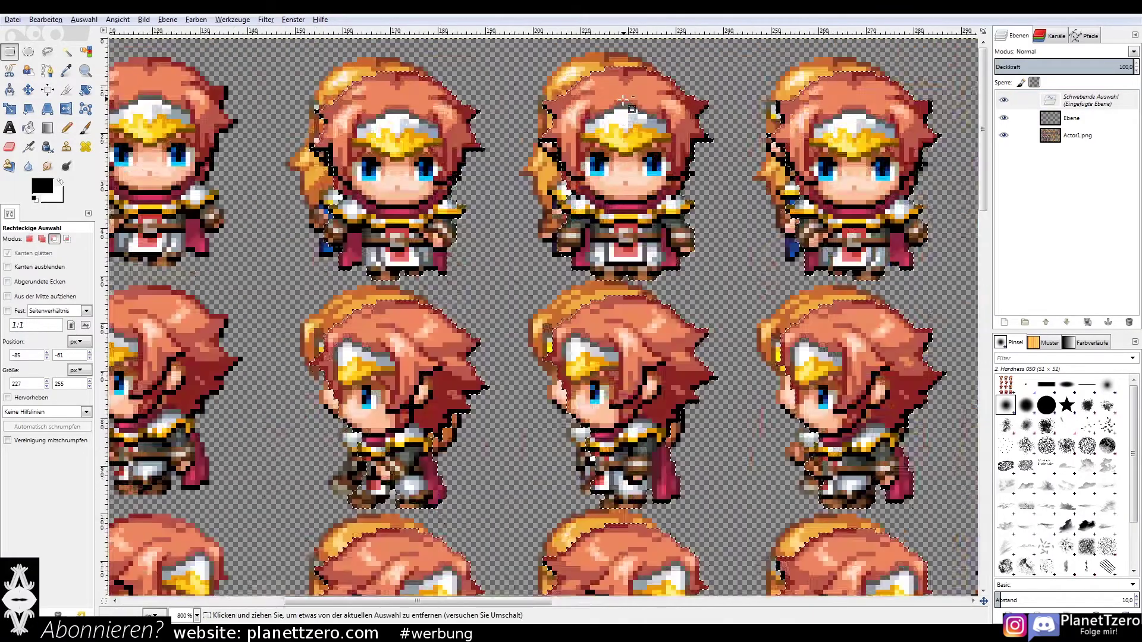
ctrl+scroll(632, 108, up, 1)
drag(640, 143, 609, 124)
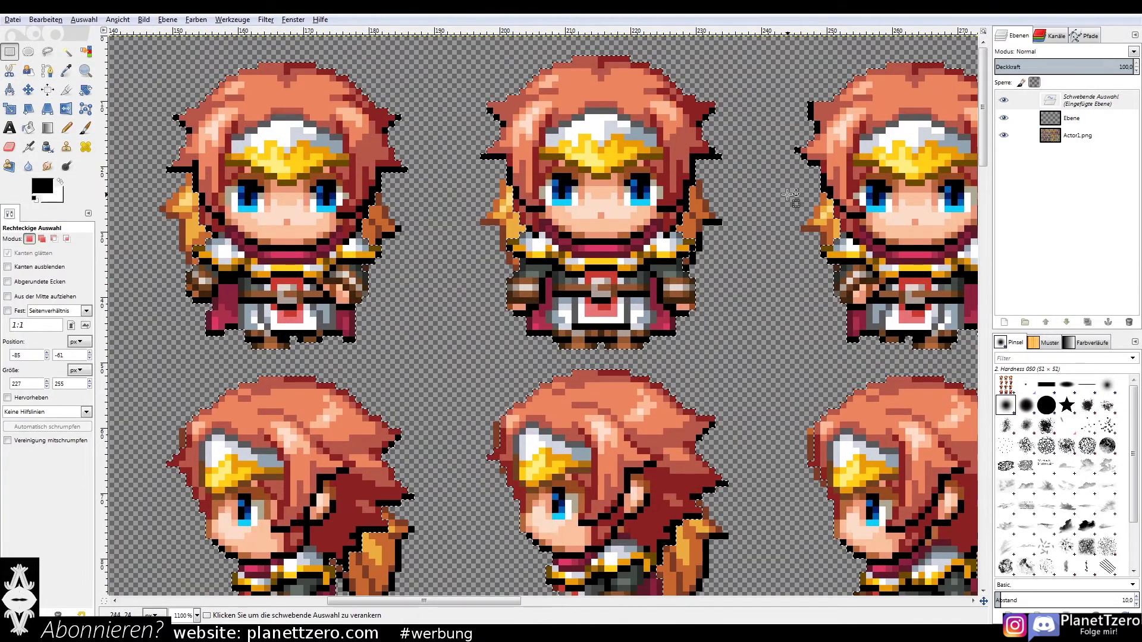
click(745, 181)
Step: Select the pasted block of frames and make the Actor1.png layer active
ctrl+scroll(746, 184, down, 4)
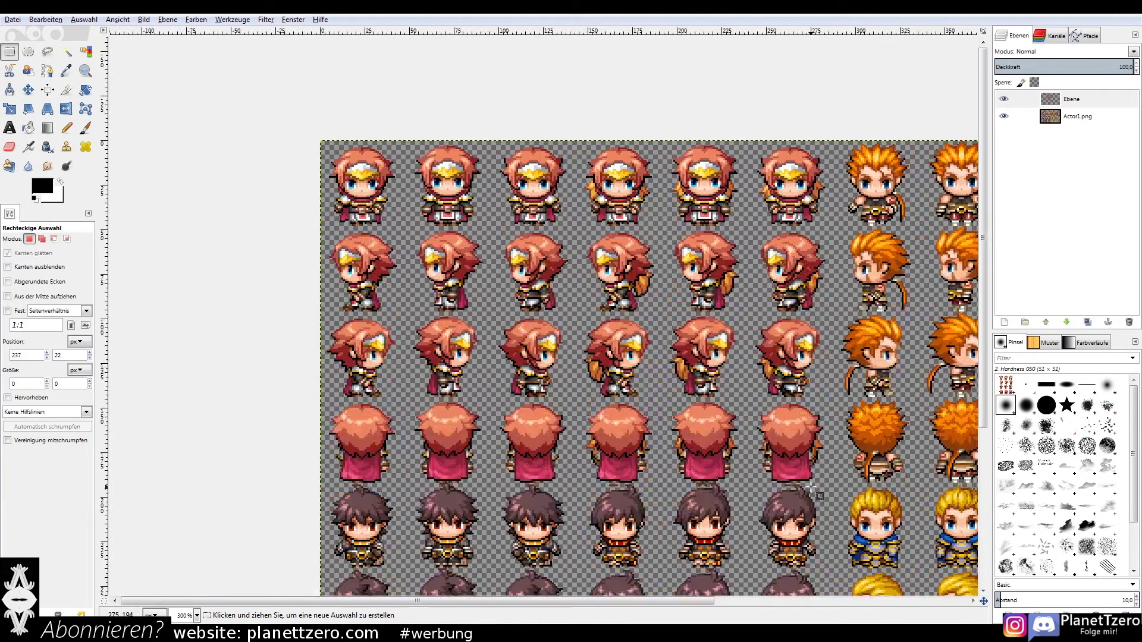
drag(829, 482, 582, 145)
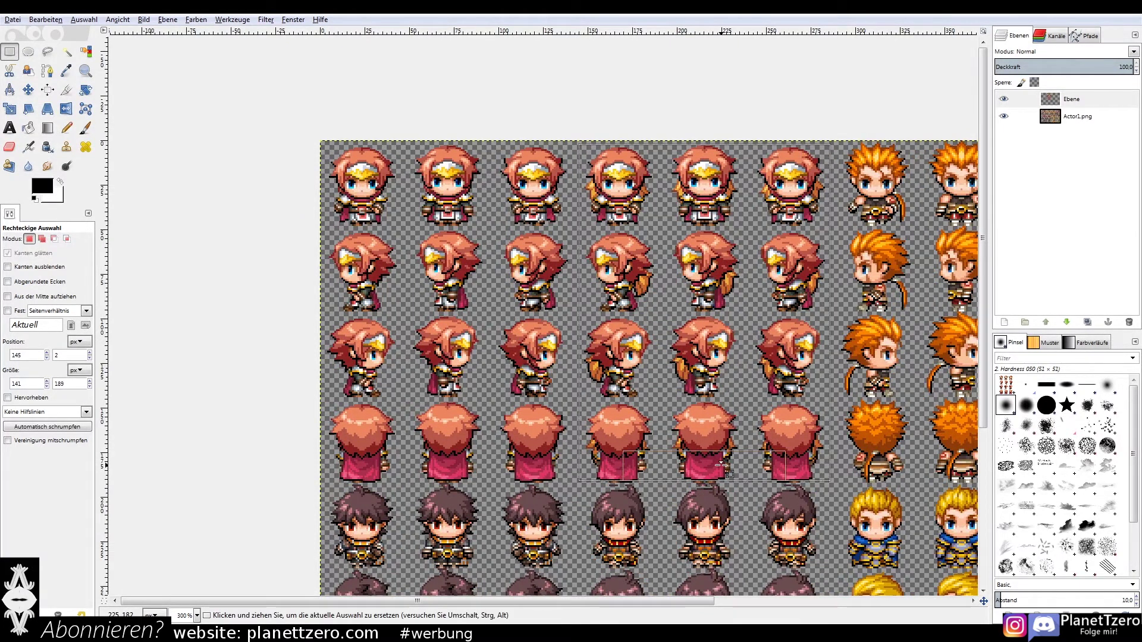
ctrl+scroll(724, 470, up, 3)
click(1070, 117)
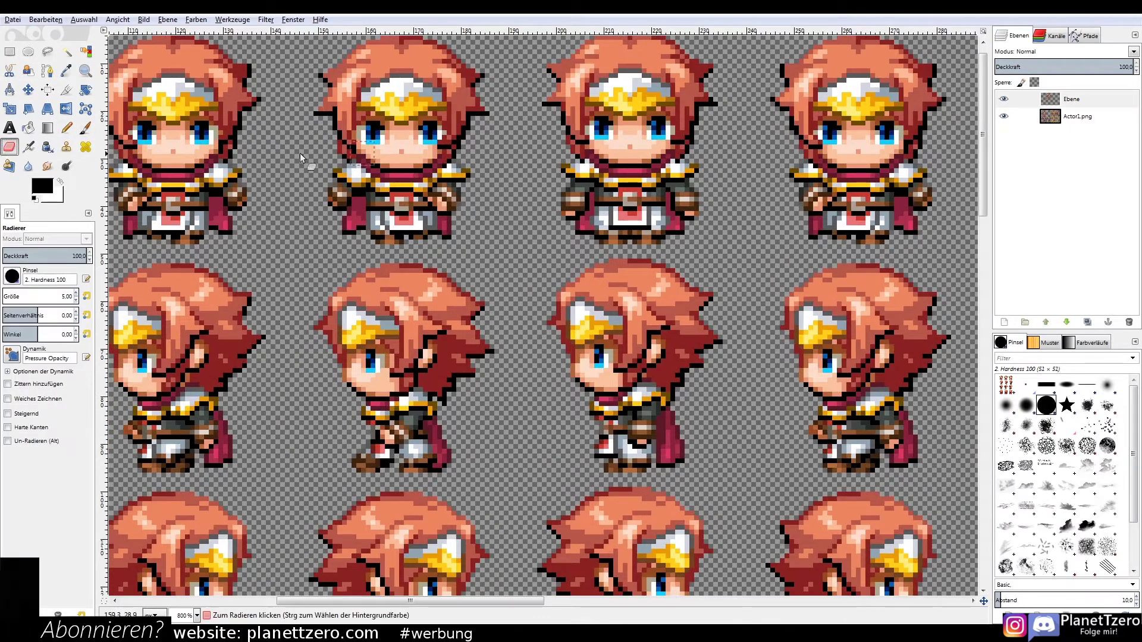
Step: Erase the shoulders, belt and legs of the front-facing pink-haired frame, leaving just its head
drag(559, 181, 609, 198)
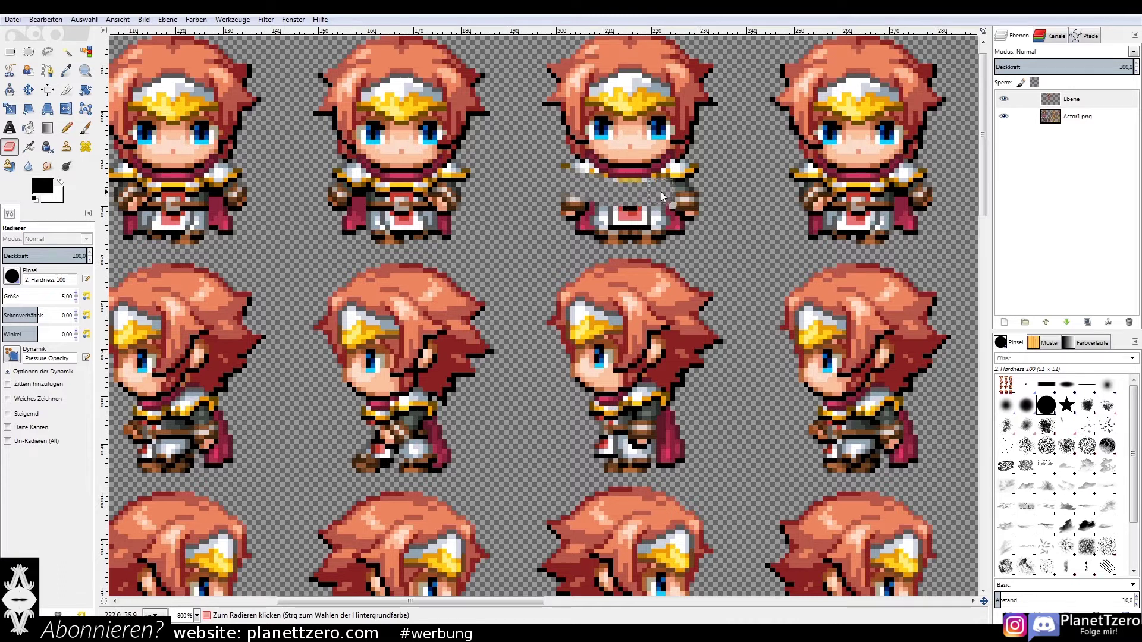
drag(708, 180, 707, 195)
mouse_move(561, 200)
mouse_down()
mouse_move(697, 214)
mouse_move(545, 224)
mouse_up()
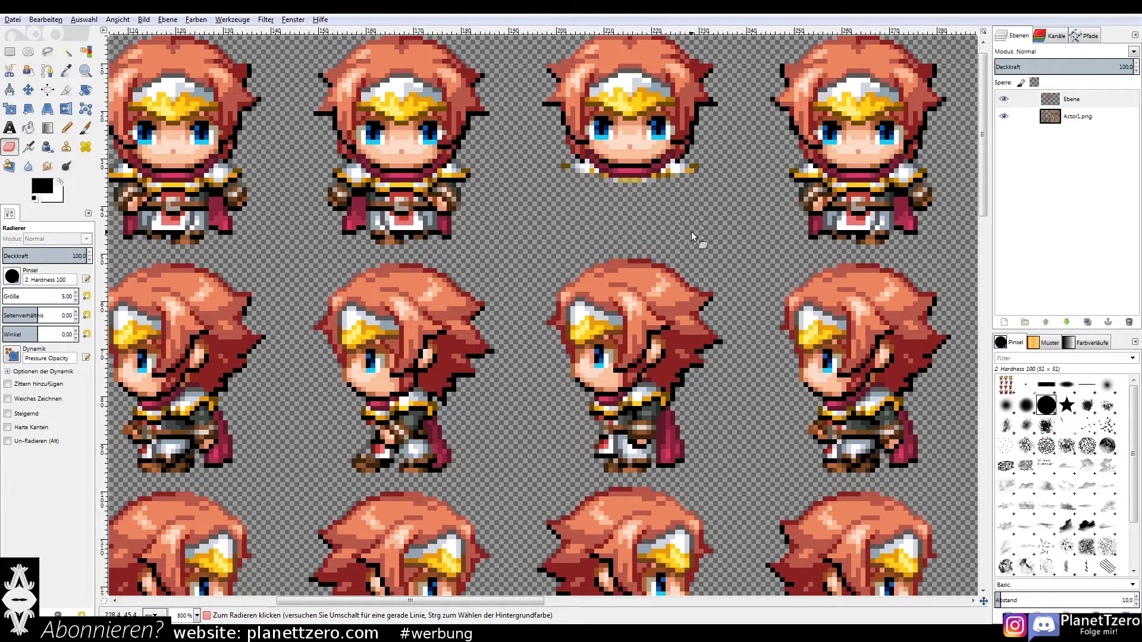
scroll(608, 226, up, 1)
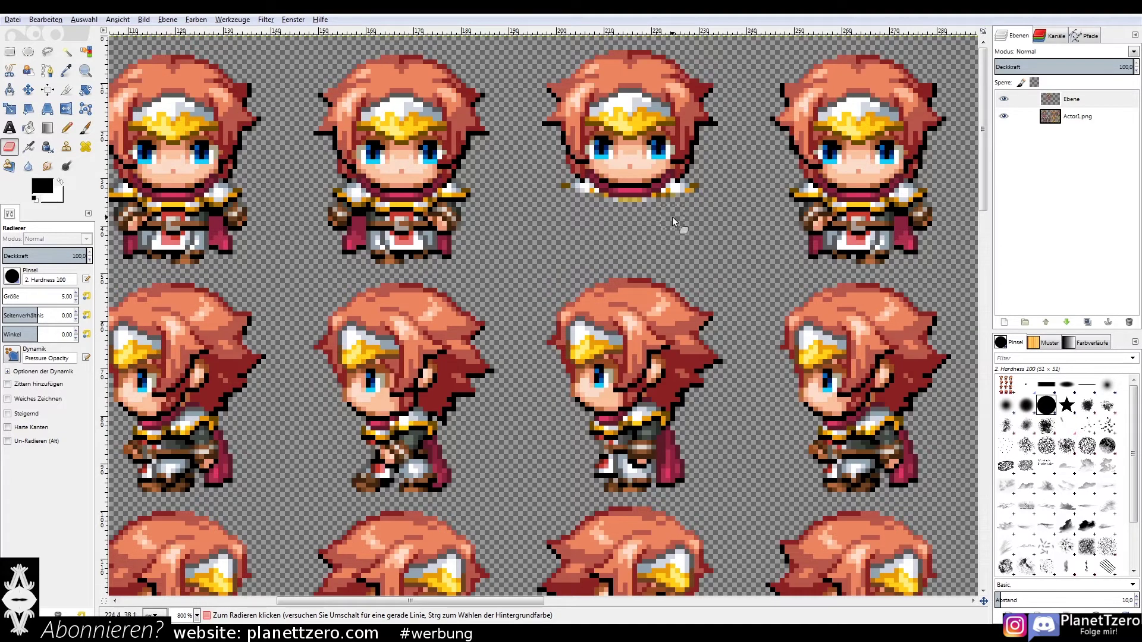
Step: Rectangle-select the trimmed head and copy it
key(r)
drag(523, 46, 726, 211)
key(ctrl+c)
Step: Add a new transparent layer and paste the head over the fourth top-row frame
right_click(984, 97)
click(1022, 122)
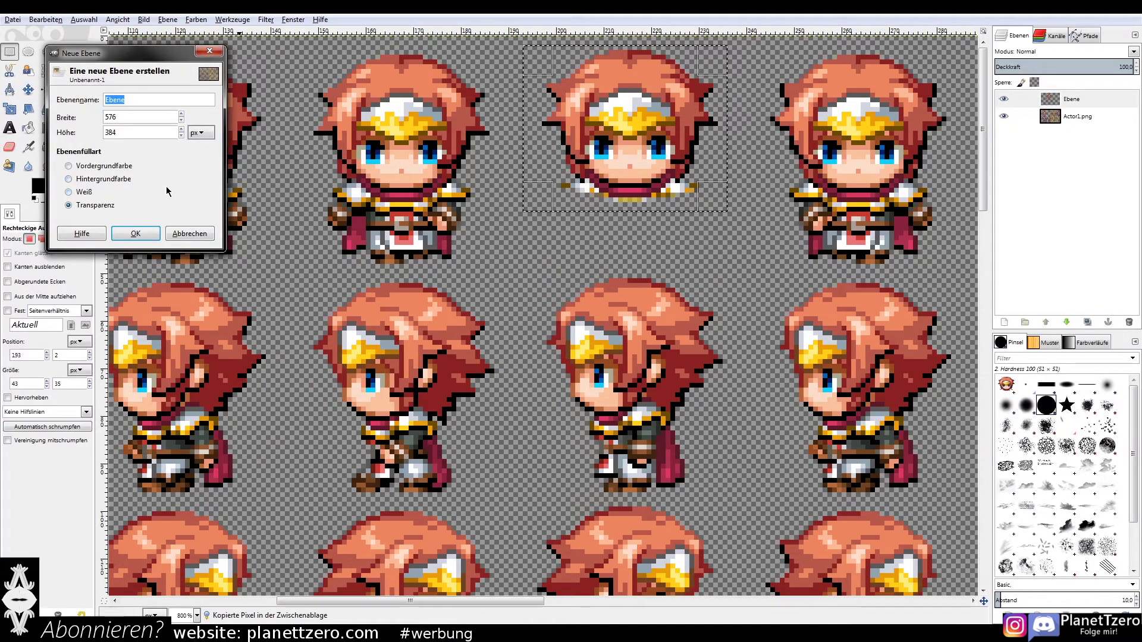
click(135, 233)
key(ctrl+v)
mouse_move(635, 110)
mouse_down()
mouse_move(411, 115)
mouse_move(872, 93)
mouse_up()
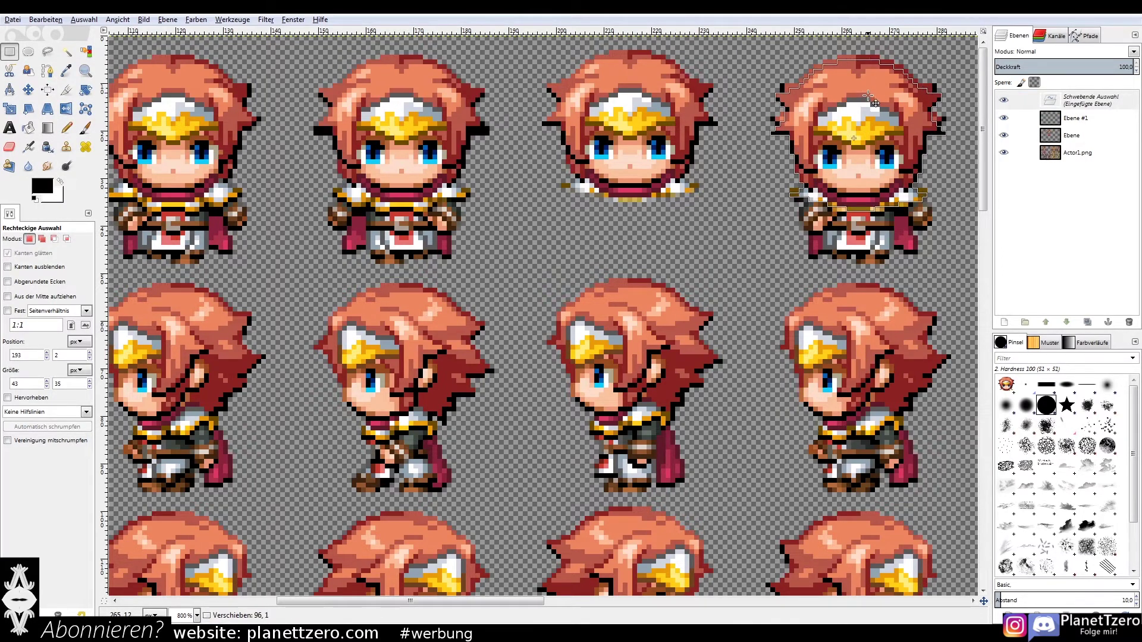
Step: Anchor the pasted head, then delete the bodies below the heads of the fourth and second frames
click(740, 92)
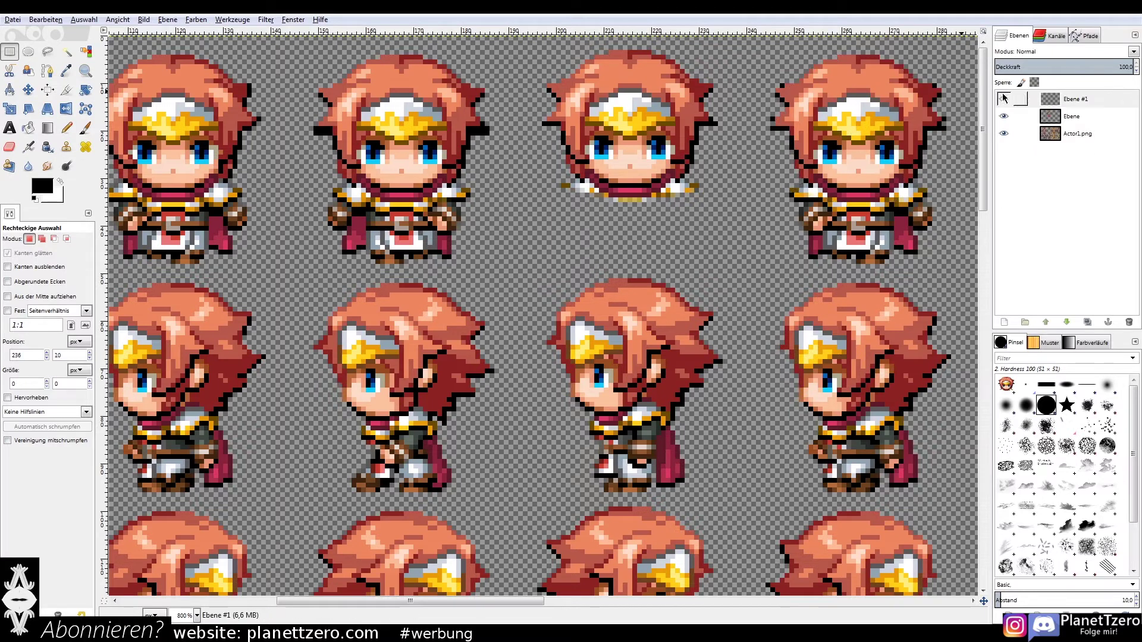
click(1070, 116)
drag(950, 274, 742, 5)
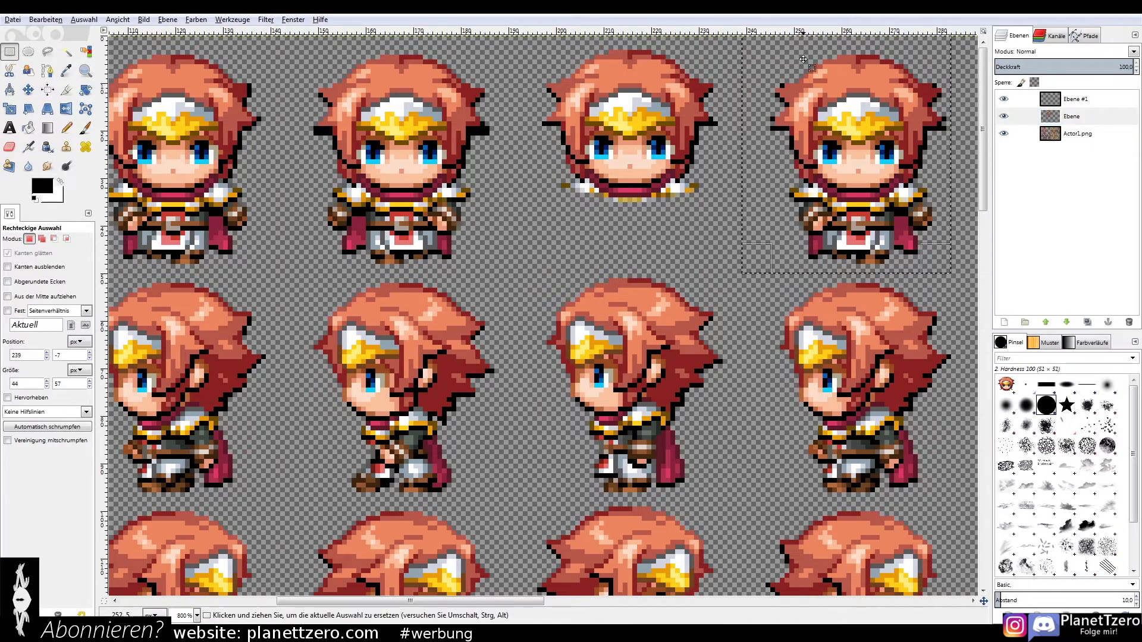
key(Delete)
drag(493, 273, 334, 61)
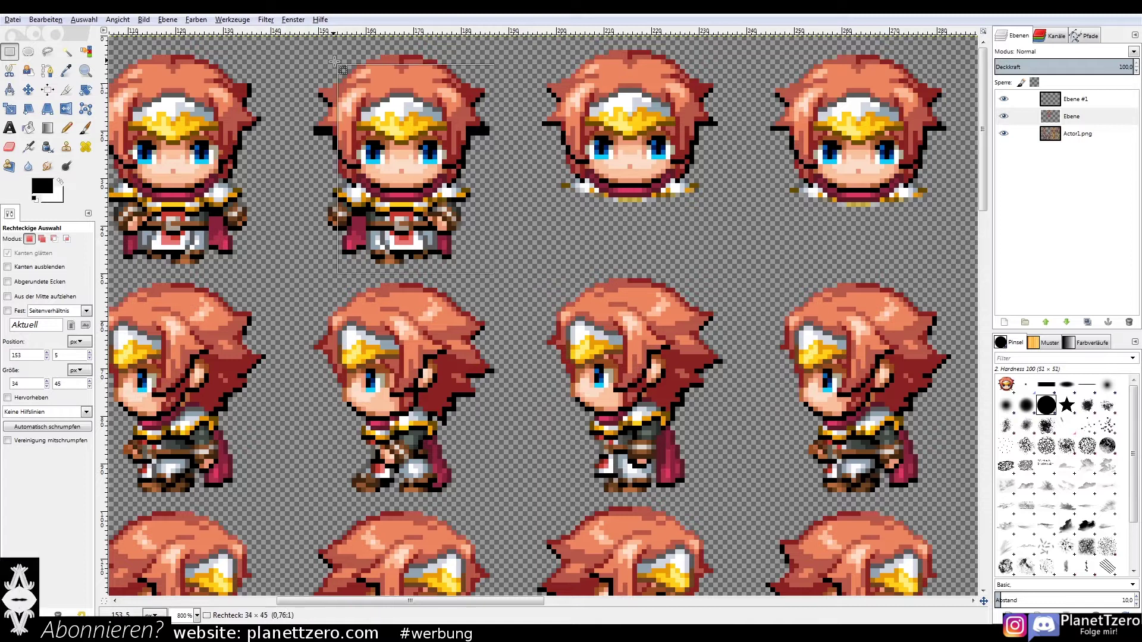
key(Delete)
Step: Select the three trimmed heads, then clear all remaining selections
click(648, 100)
drag(922, 230, 309, 51)
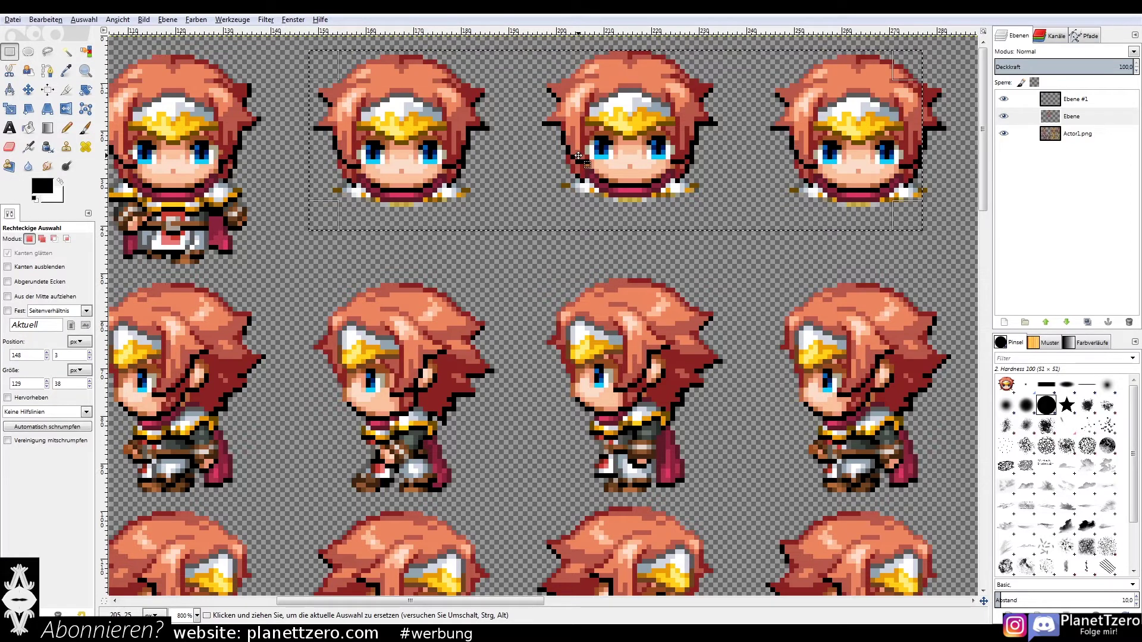
click(611, 274)
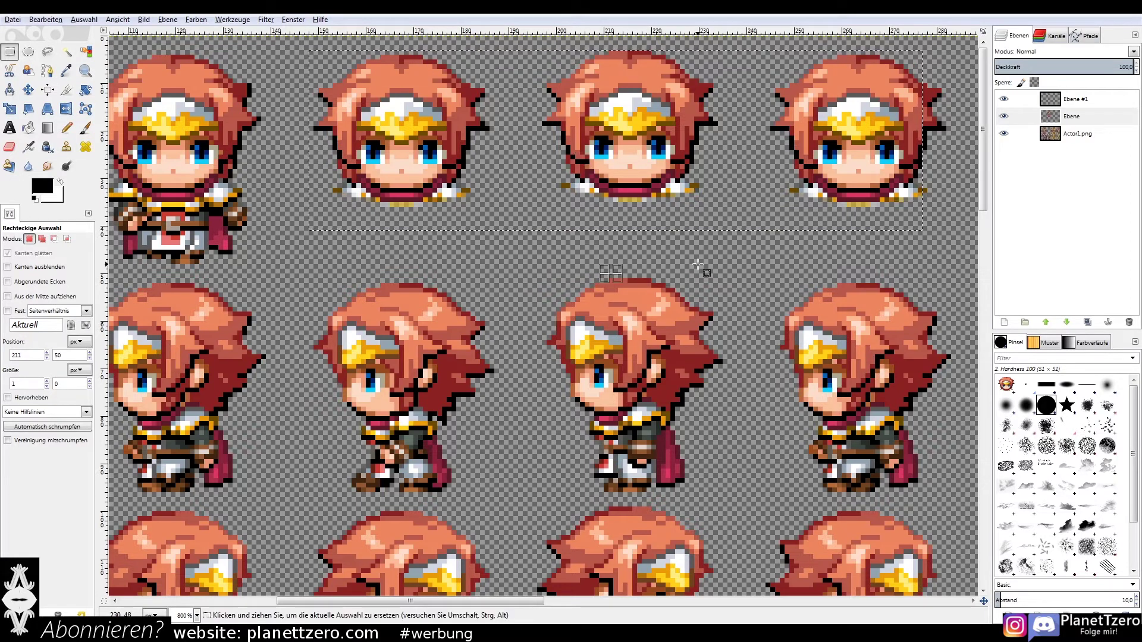
click(699, 266)
scroll(743, 270, down, 3)
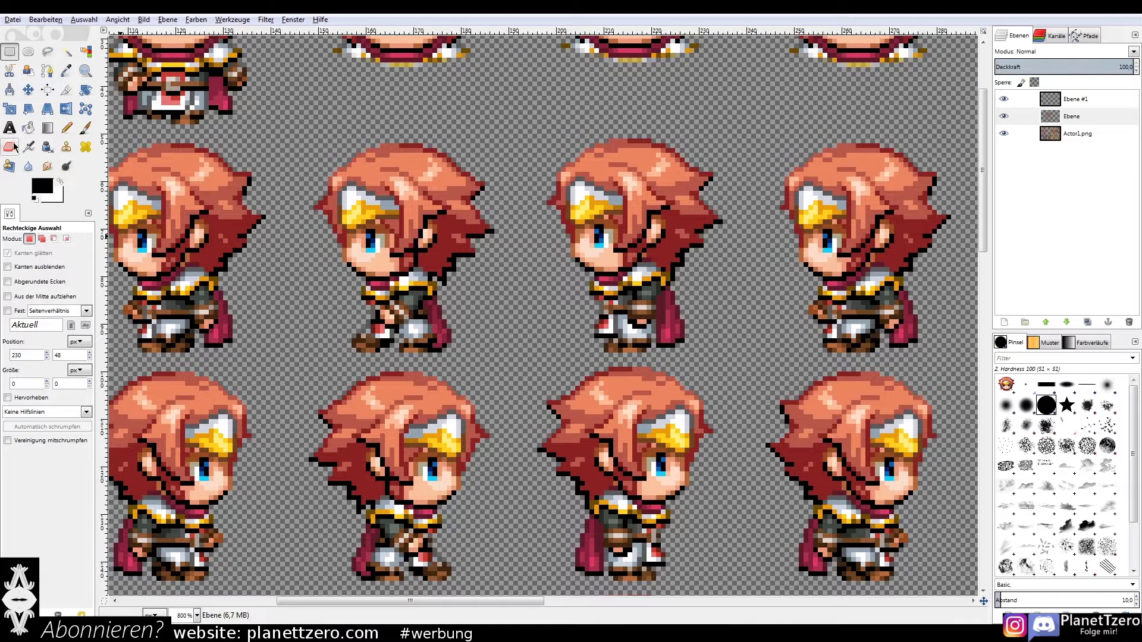
Step: Erase the side-facing frame's lower body and paste its head onto the fourth side-facing frame
click(9, 146)
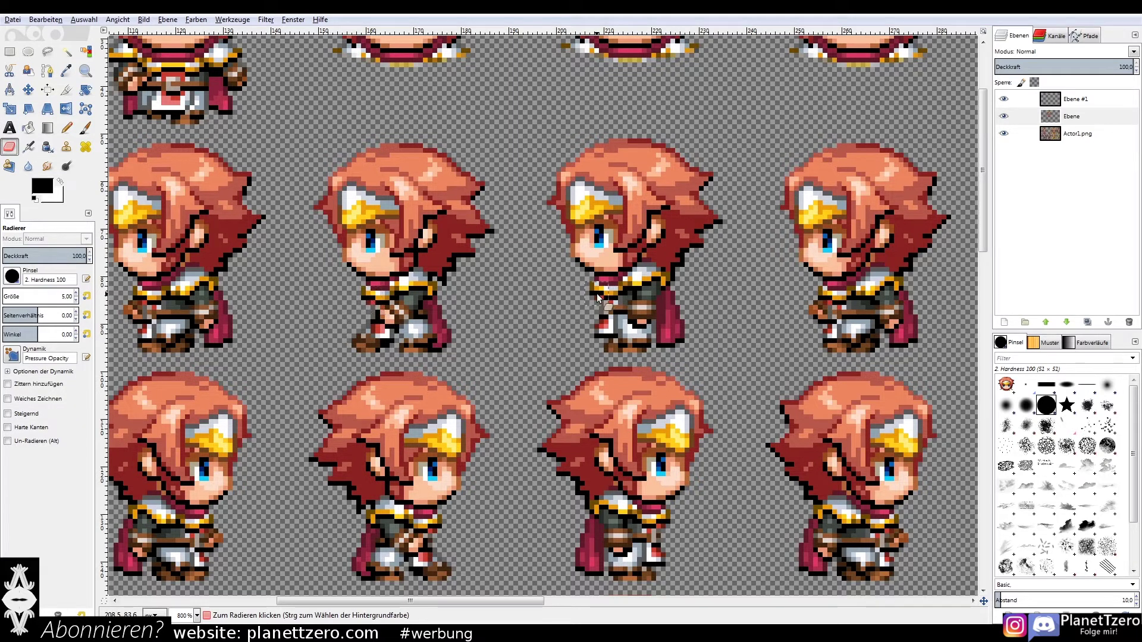
drag(598, 298, 654, 333)
key(r)
drag(538, 129, 713, 314)
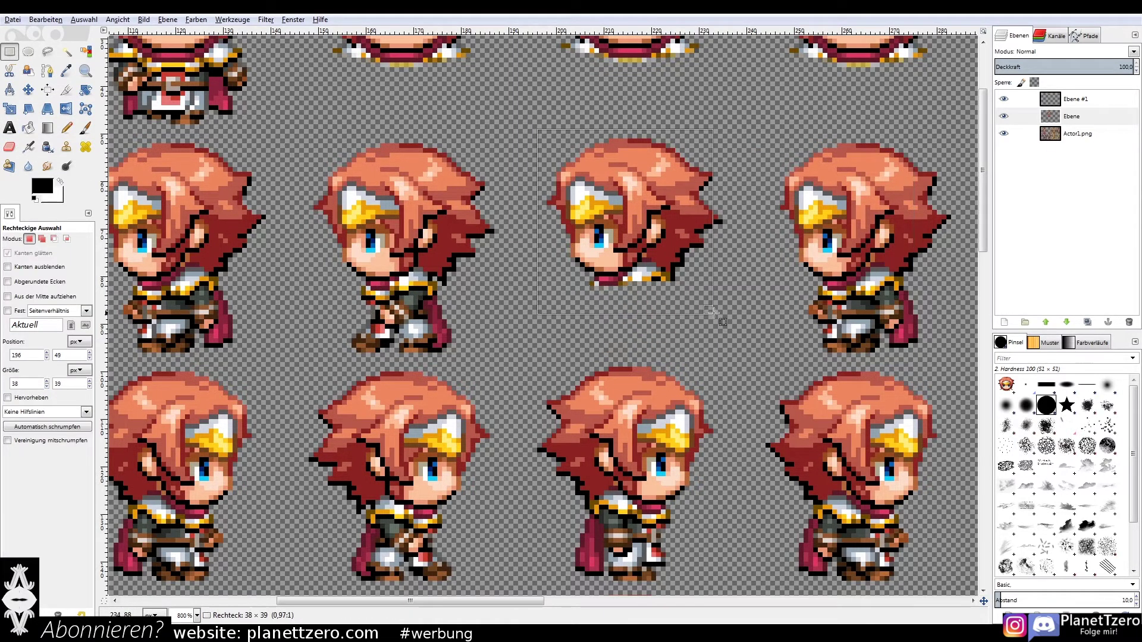
key(ctrl+c)
key(ctrl+v)
drag(624, 220, 863, 220)
Step: Select the second side-facing and middle-row frames, trying a cut that is then undone
scroll(595, 297, right, 1)
drag(273, 129, 472, 362)
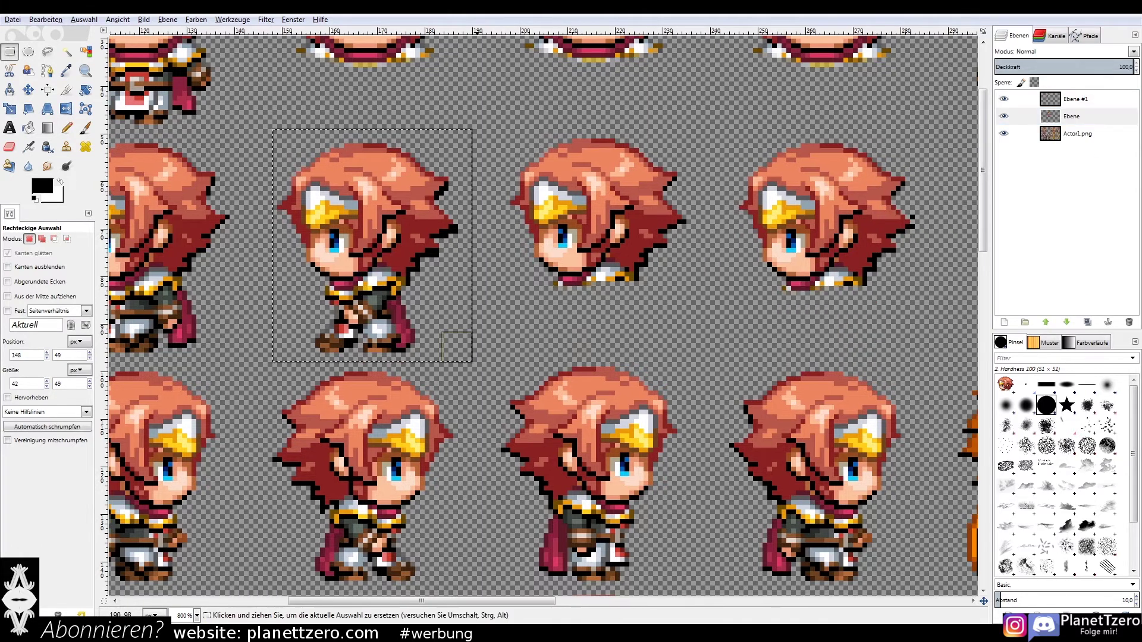
scroll(472, 362, down, 6)
scroll(472, 362, up, 3)
drag(491, 213, 681, 403)
key(ctrl+x)
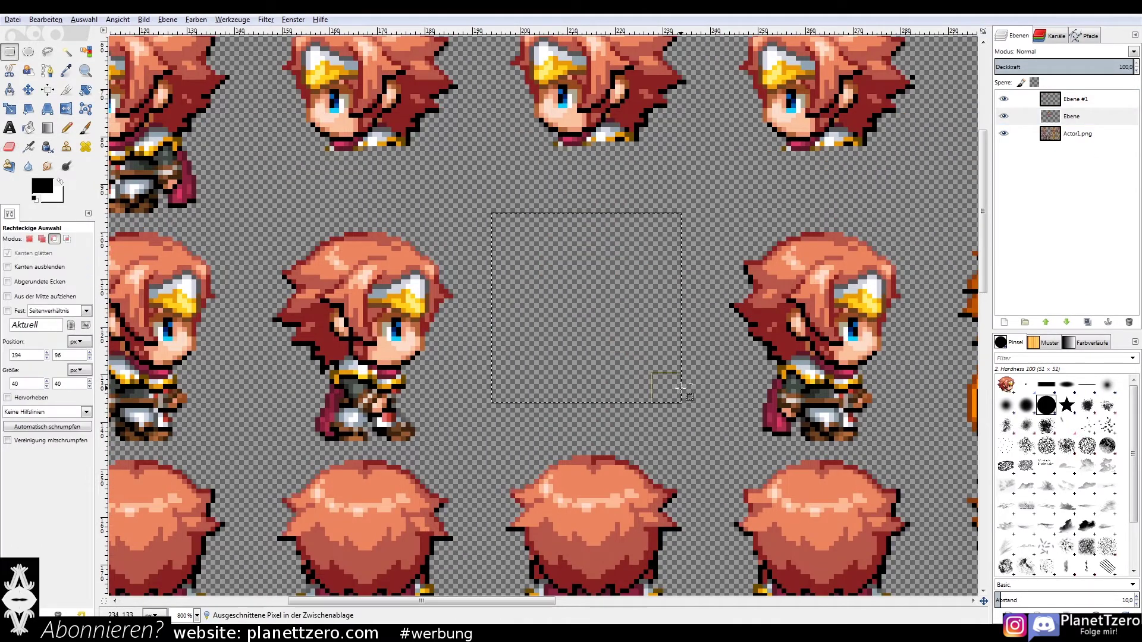
key(ctrl+z)
Step: Erase and delete the lower capes of the back-view sprites, including the fourth one
drag(734, 215, 911, 412)
scroll(911, 412, down, 3)
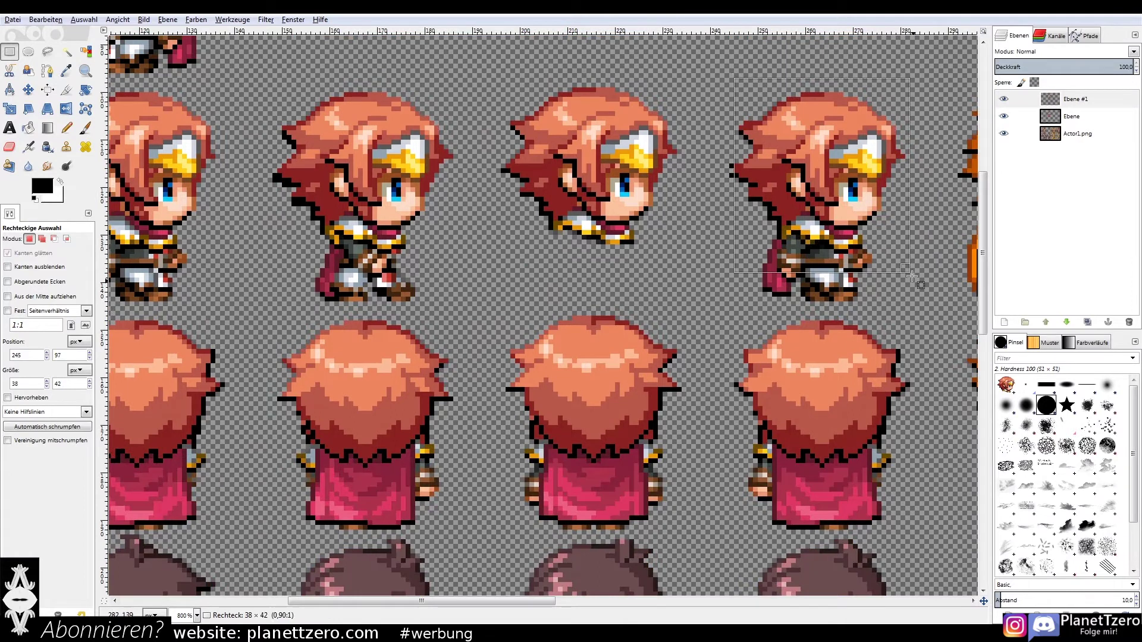
drag(276, 90, 448, 305)
scroll(475, 315, down, 3)
key(shift+e)
mouse_move(547, 336)
mouse_down()
mouse_move(644, 337)
mouse_move(535, 369)
mouse_up()
key(r)
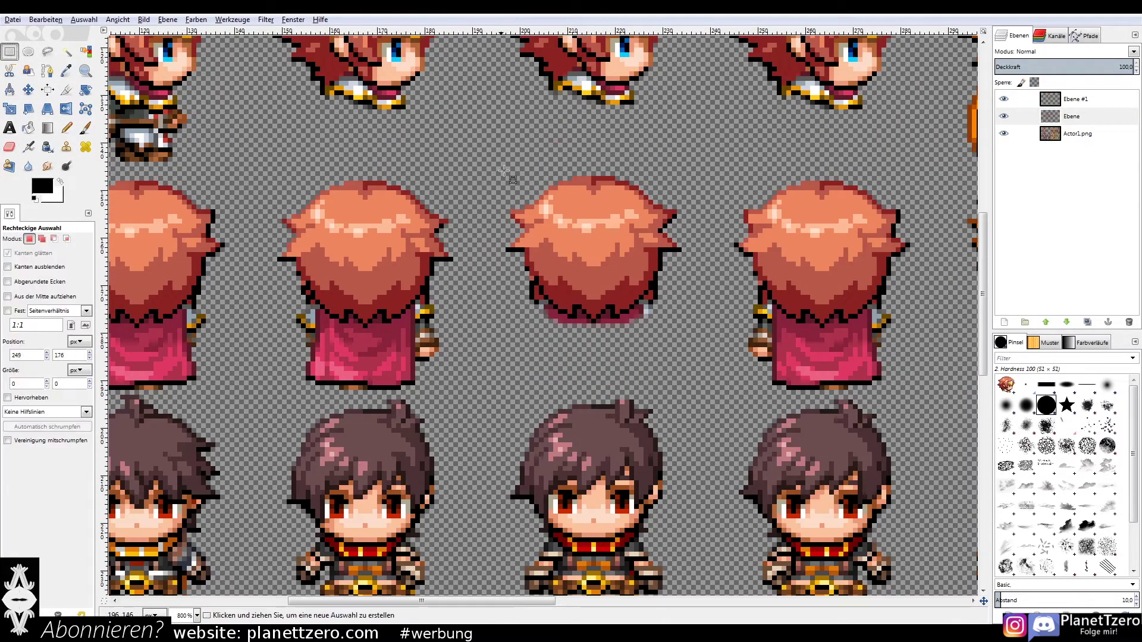
drag(713, 171, 914, 394)
key(Delete)
Step: Zoom out, select the whole edited character block and cut it to the clipboard
drag(272, 172, 458, 392)
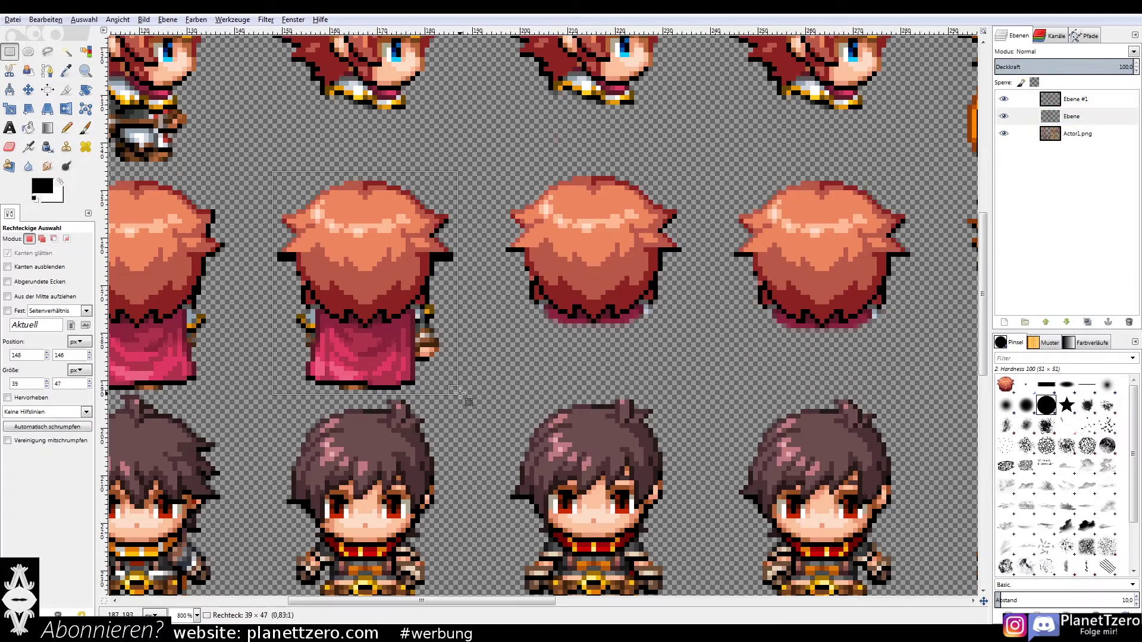
key(minus)
key(minus)
drag(424, 42, 767, 476)
key(ctrl+x)
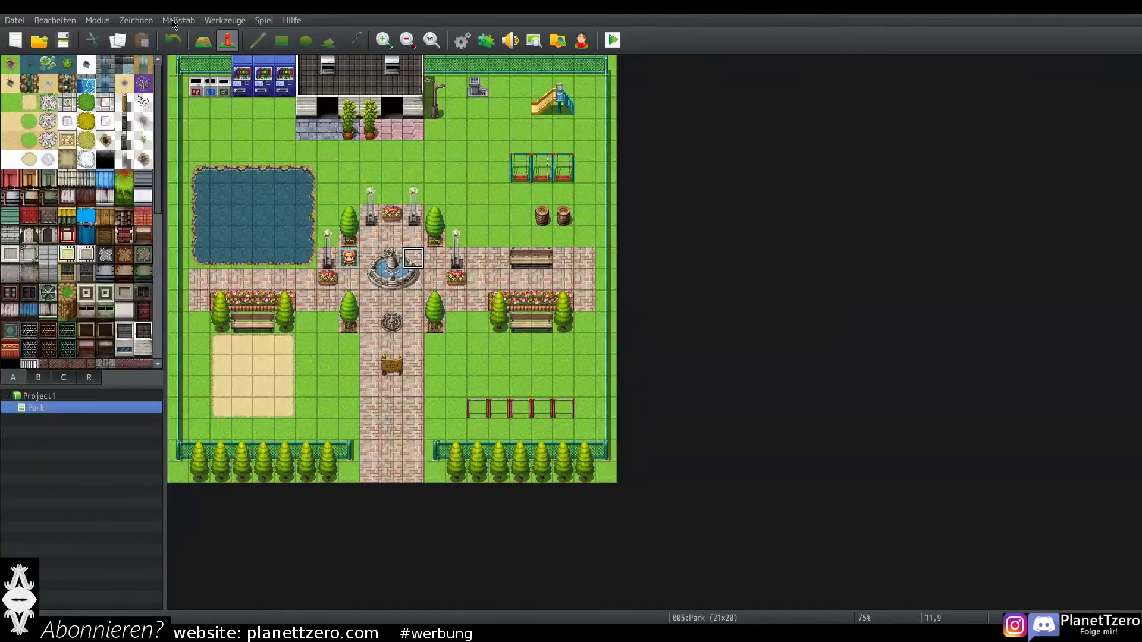
click(224, 24)
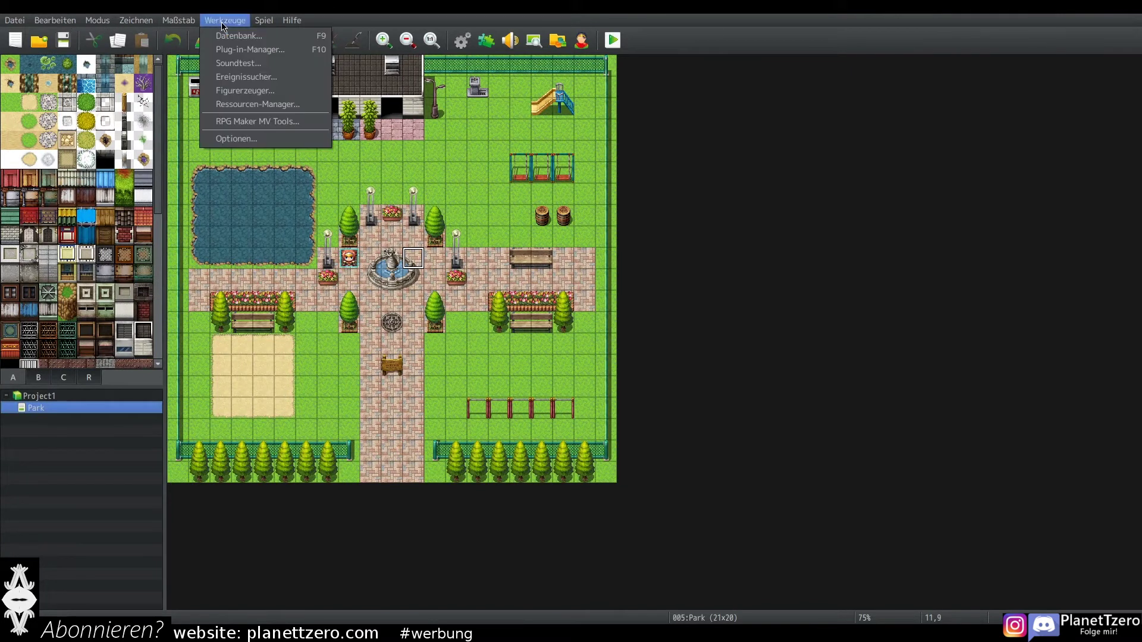
click(228, 35)
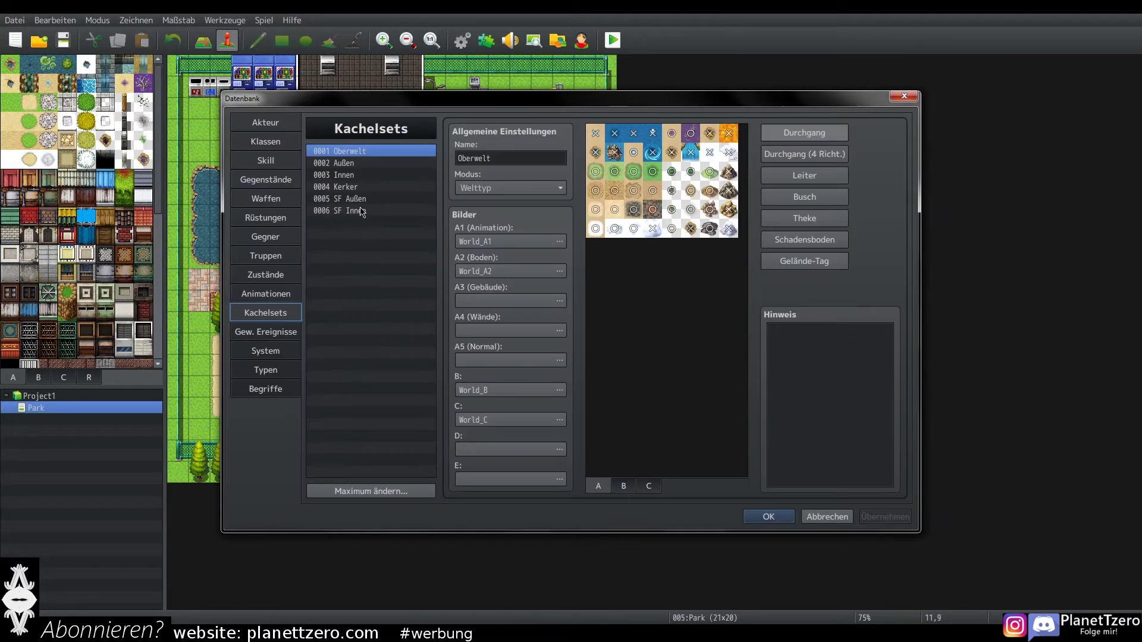
click(361, 204)
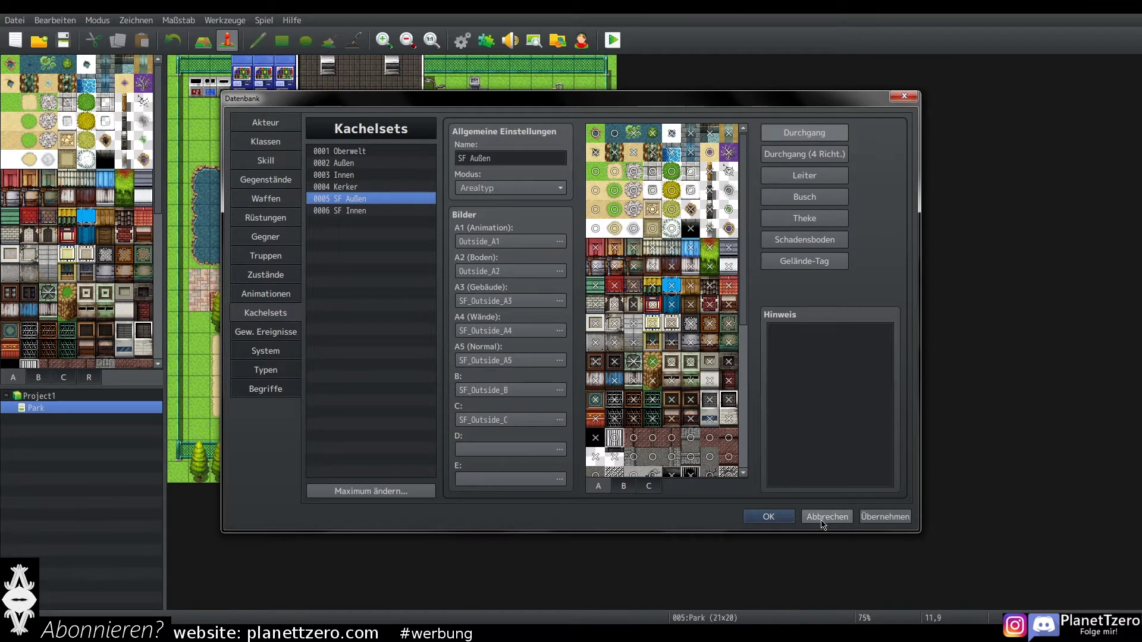
Step: Close the database, save with Ja, and playtest the Park map, walking the player up
click(769, 517)
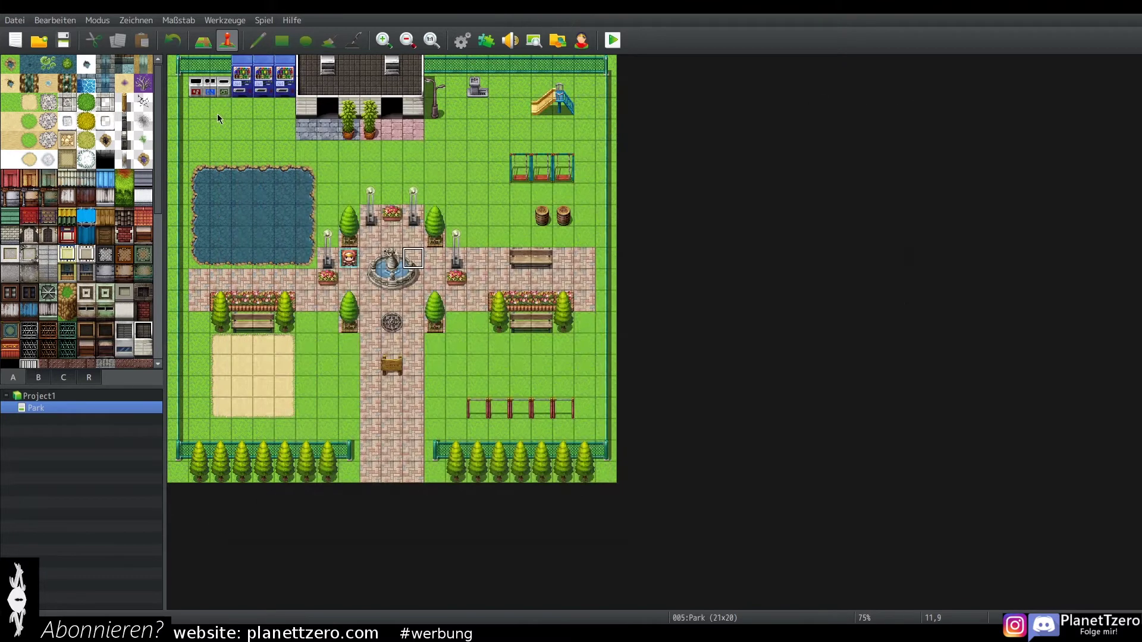
click(606, 44)
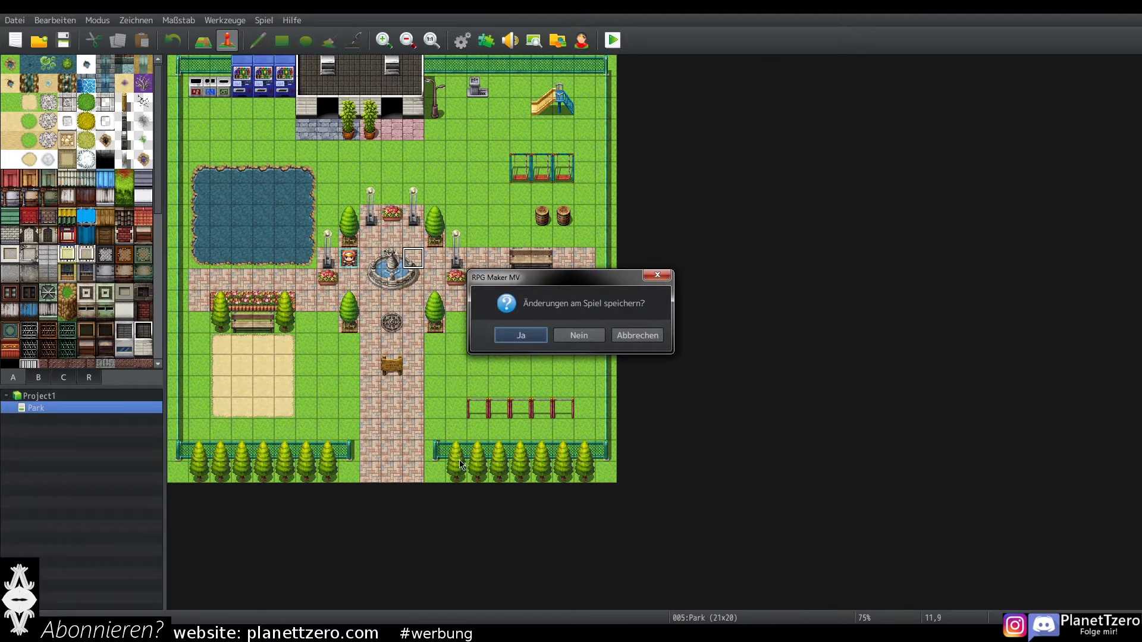
click(523, 335)
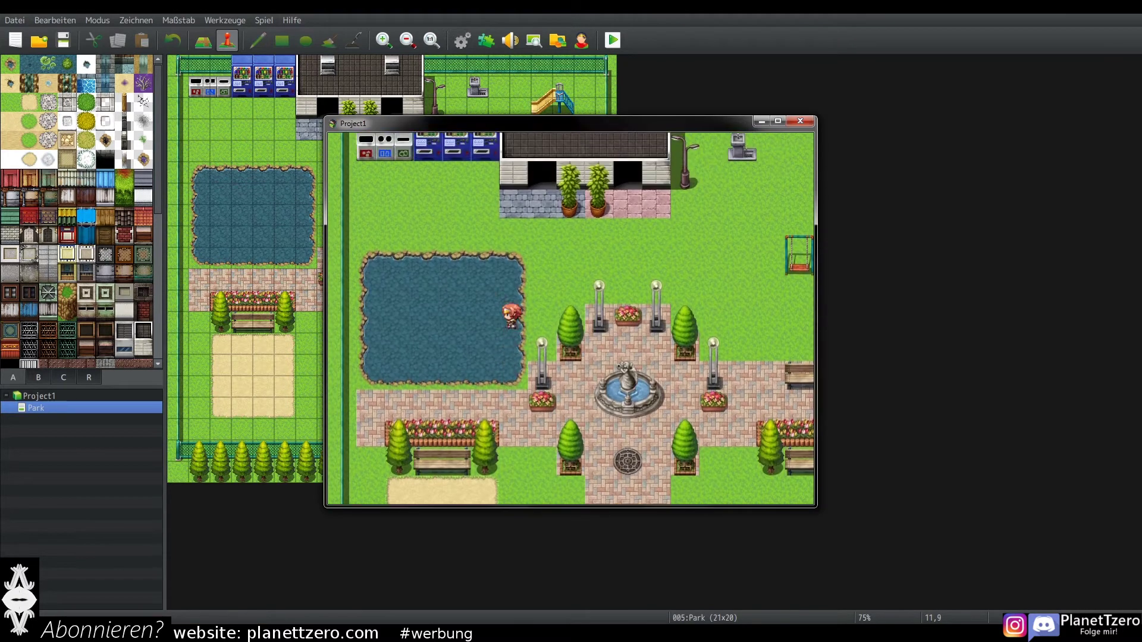
key(Up)
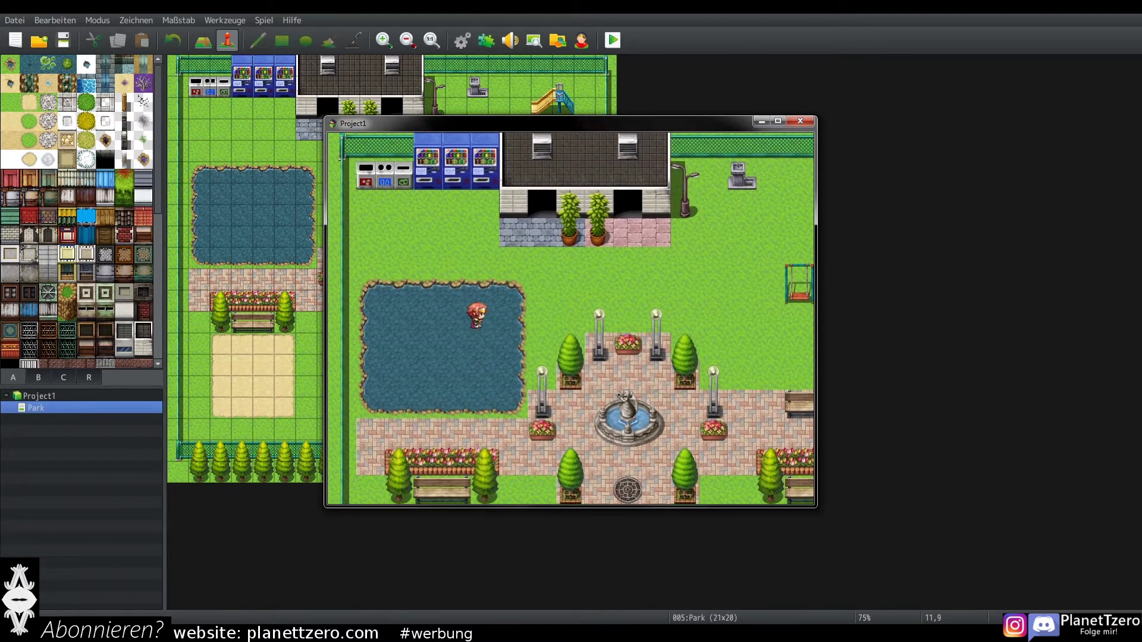
Step: End the playtest and create an event on tile 6,7 triggered by Spieler-Berührung
key(alt+F4)
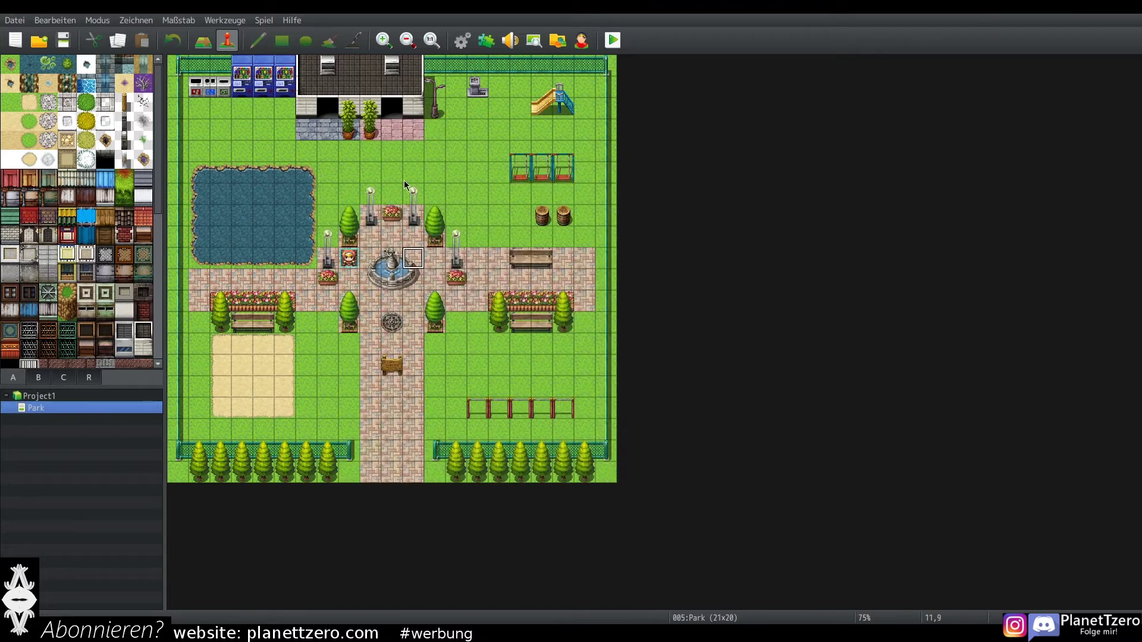
double_click(302, 217)
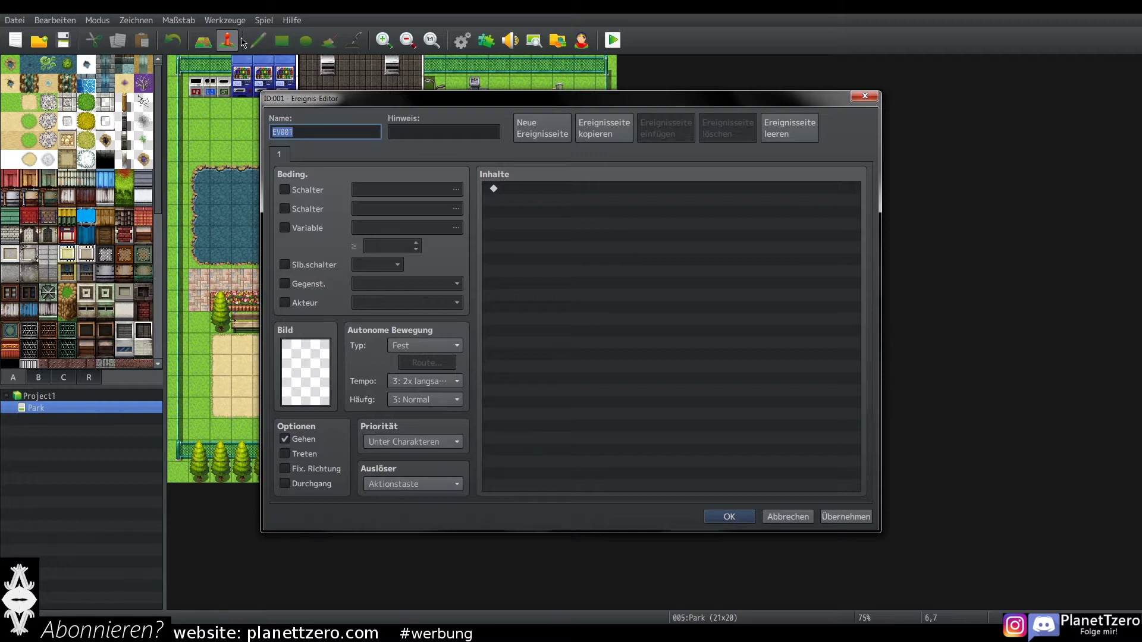
click(413, 483)
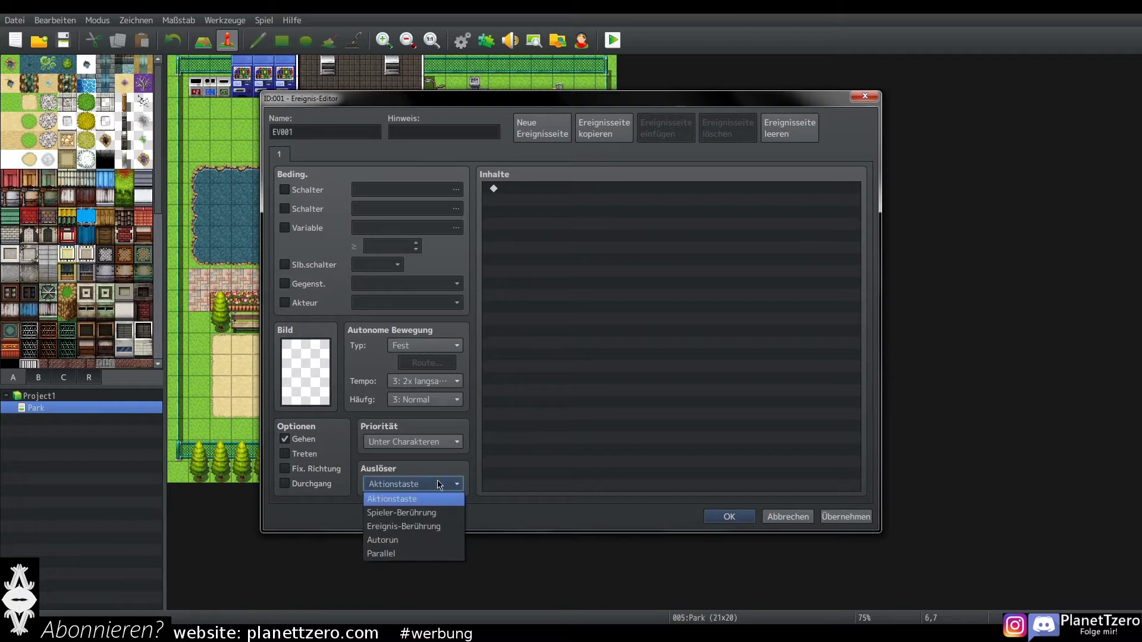
click(415, 513)
Step: Add a Spieler movement route whose Bild ändern sets the Actor1 second, head-only character
double_click(540, 235)
click(552, 157)
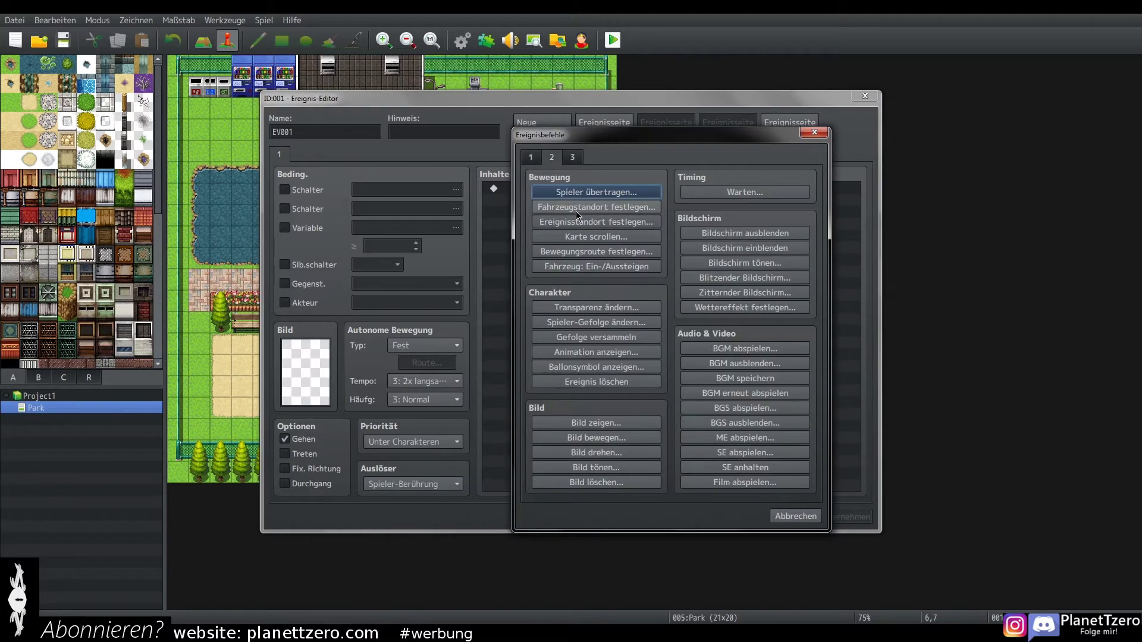
click(591, 250)
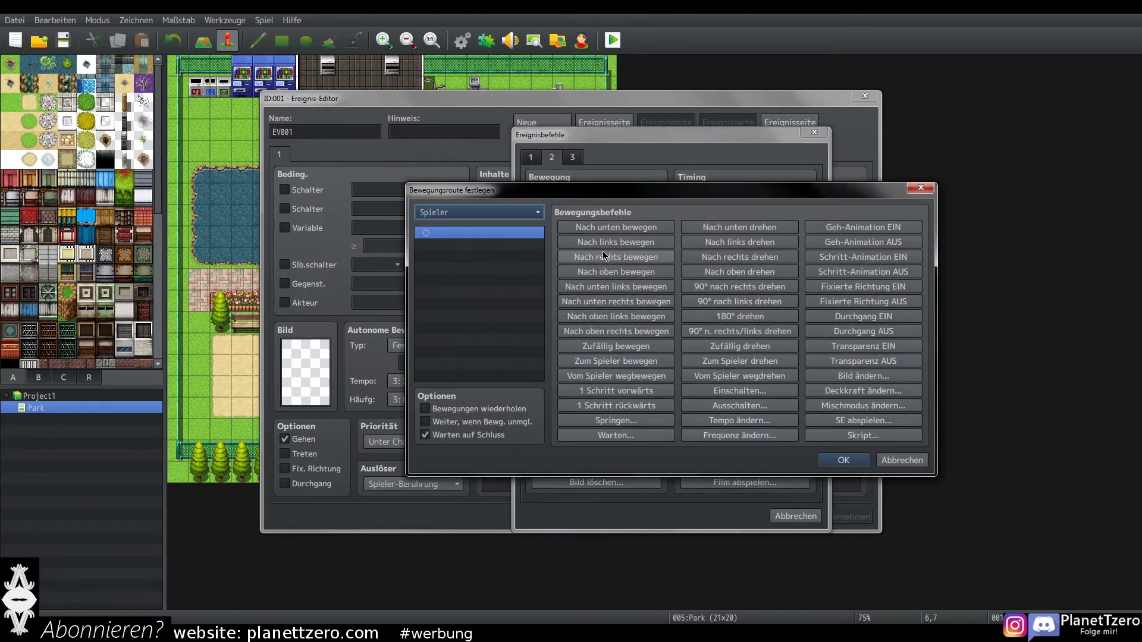
click(859, 374)
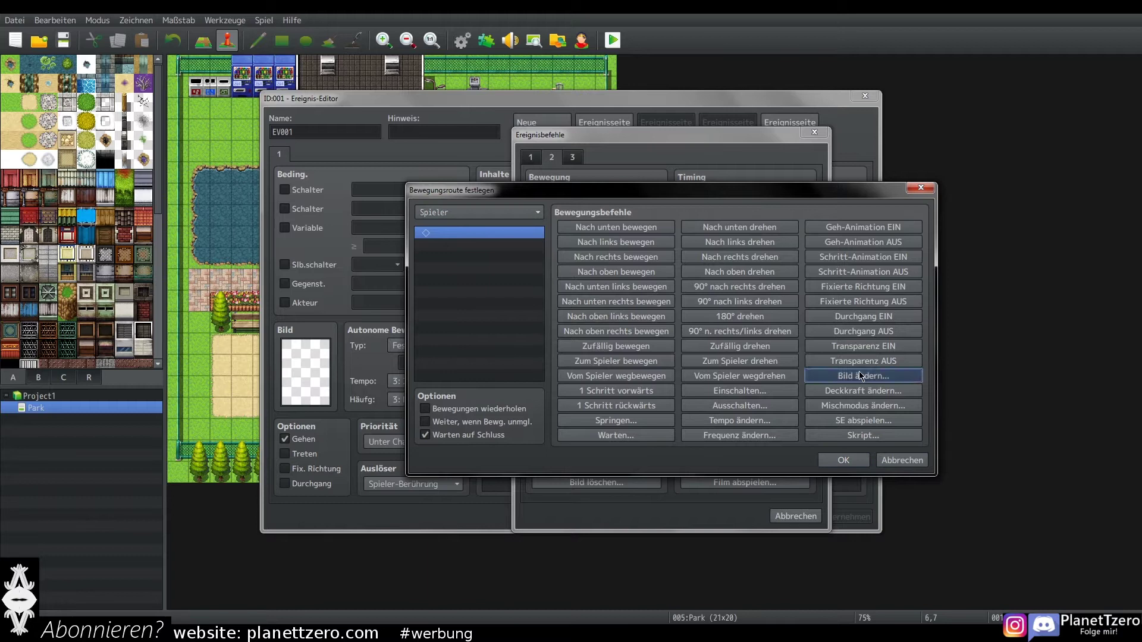
double_click(650, 337)
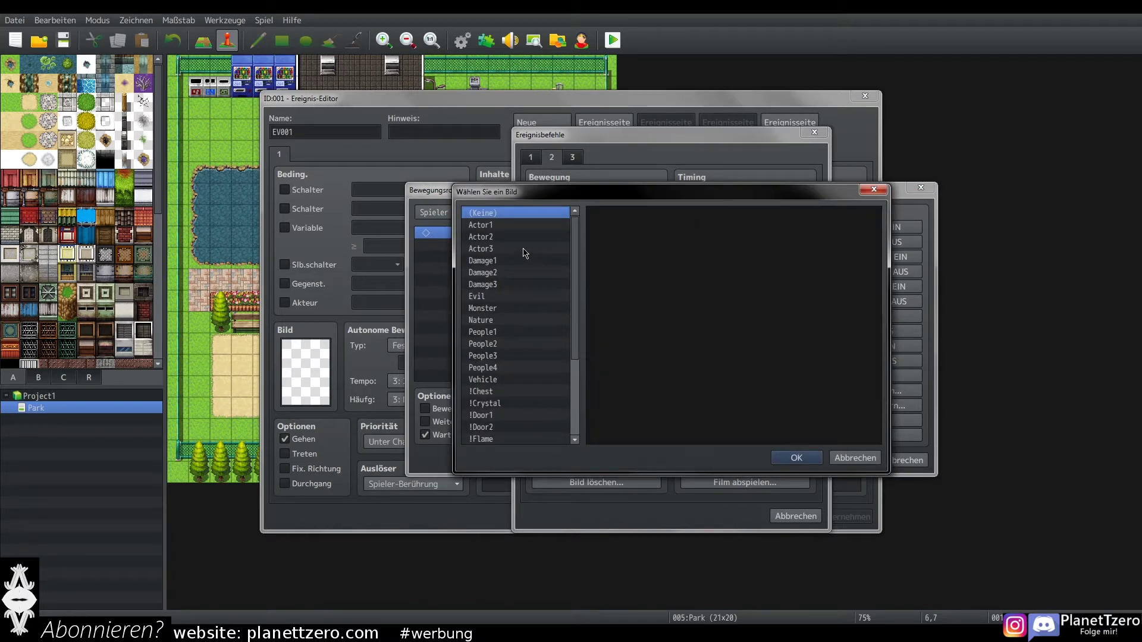
click(514, 230)
click(698, 245)
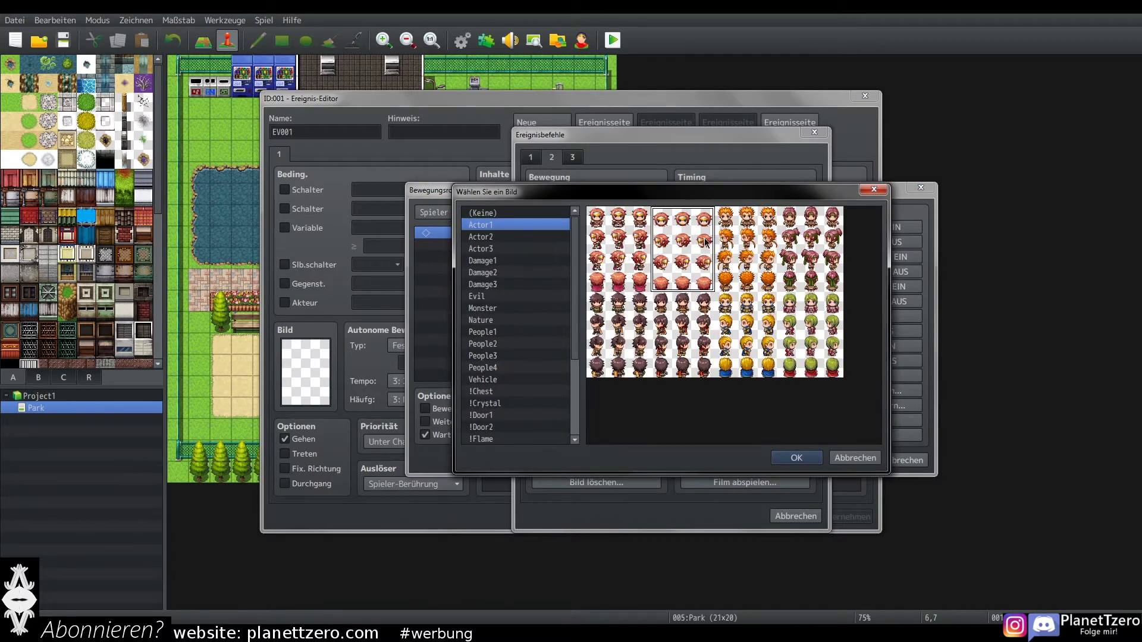
double_click(672, 245)
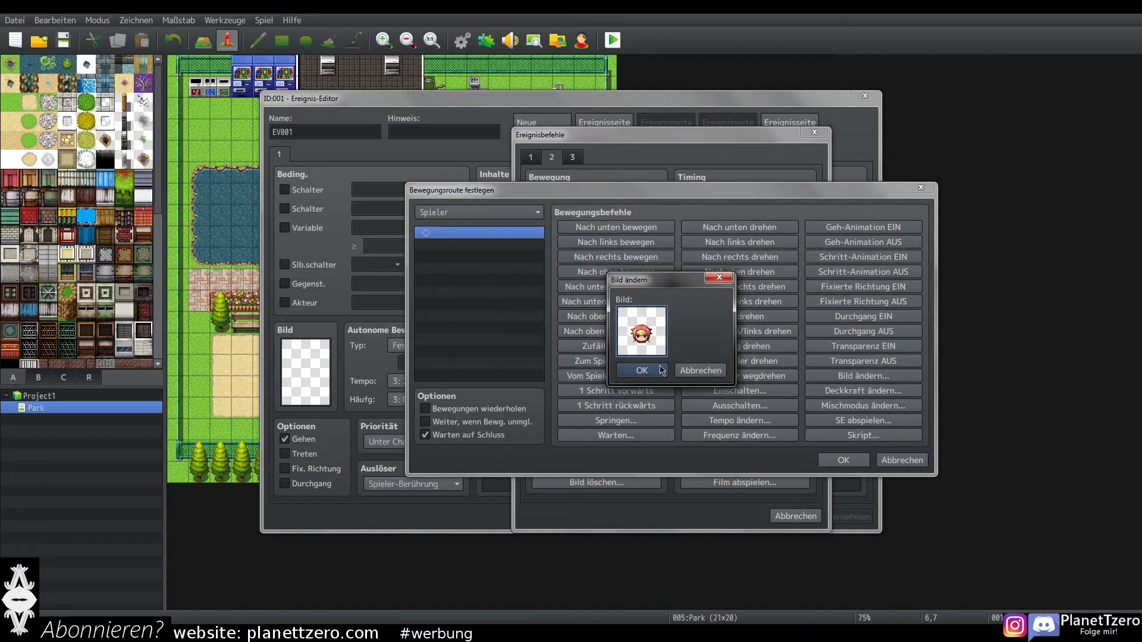
click(646, 371)
click(851, 461)
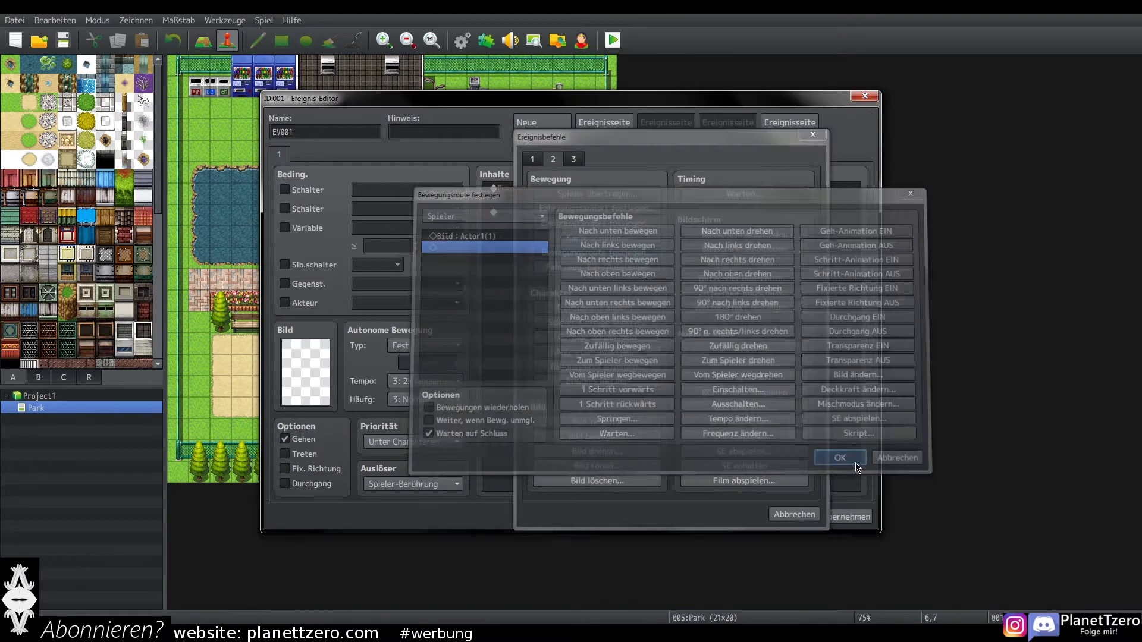
double_click(624, 212)
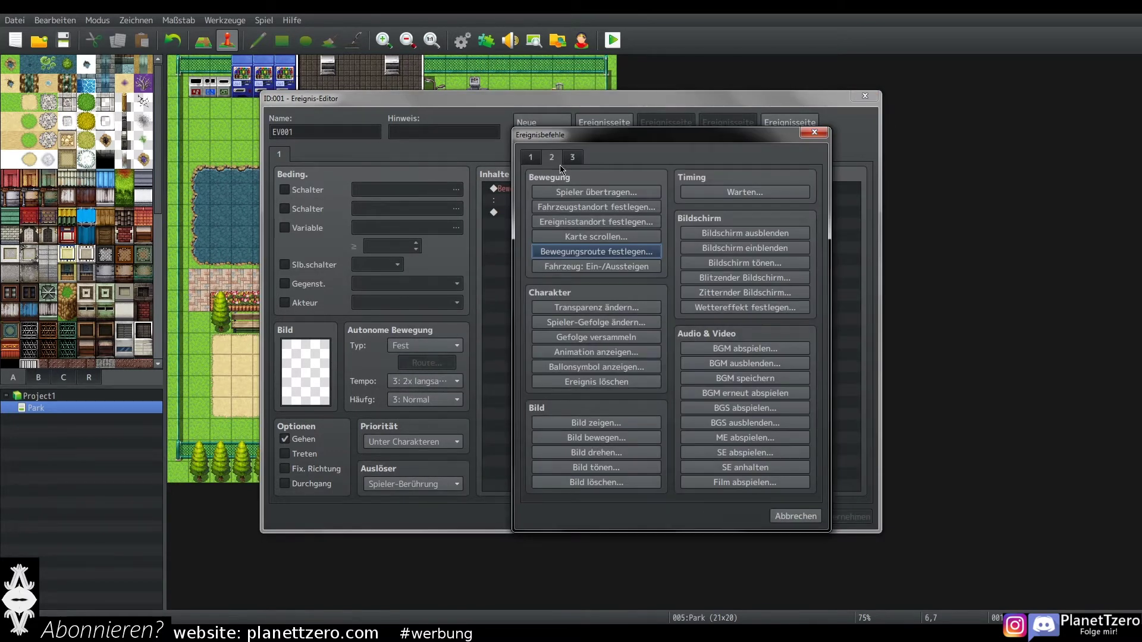
Step: Add a Schalter steuern command setting switch 0002 'Schwimmen' to EIN
click(591, 293)
click(702, 306)
click(695, 214)
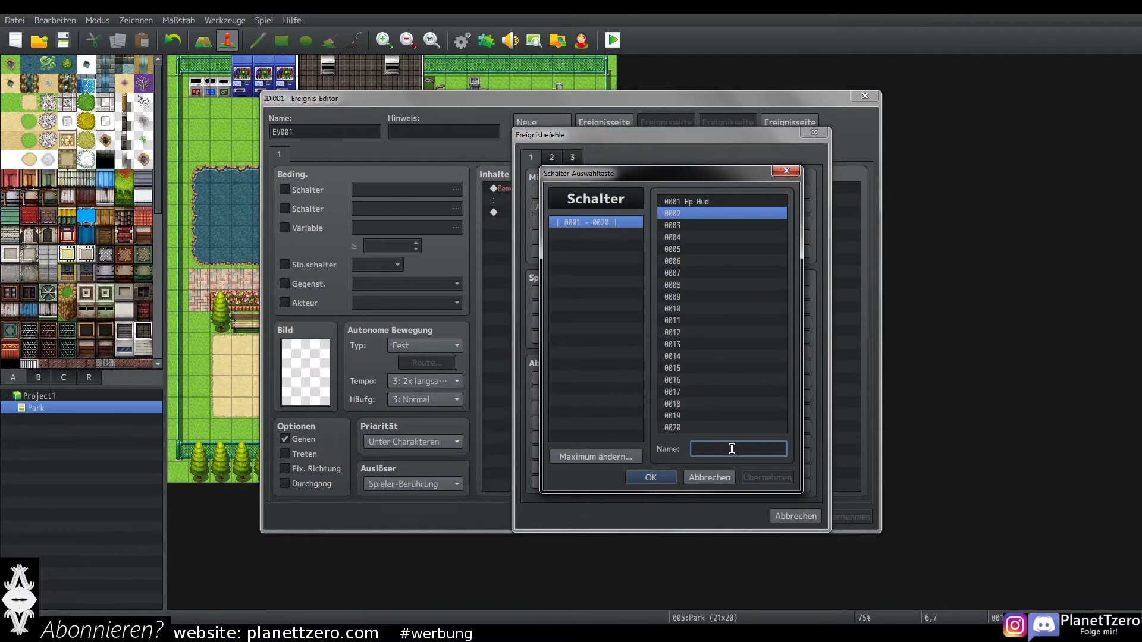
text(Schwimmen)
click(653, 479)
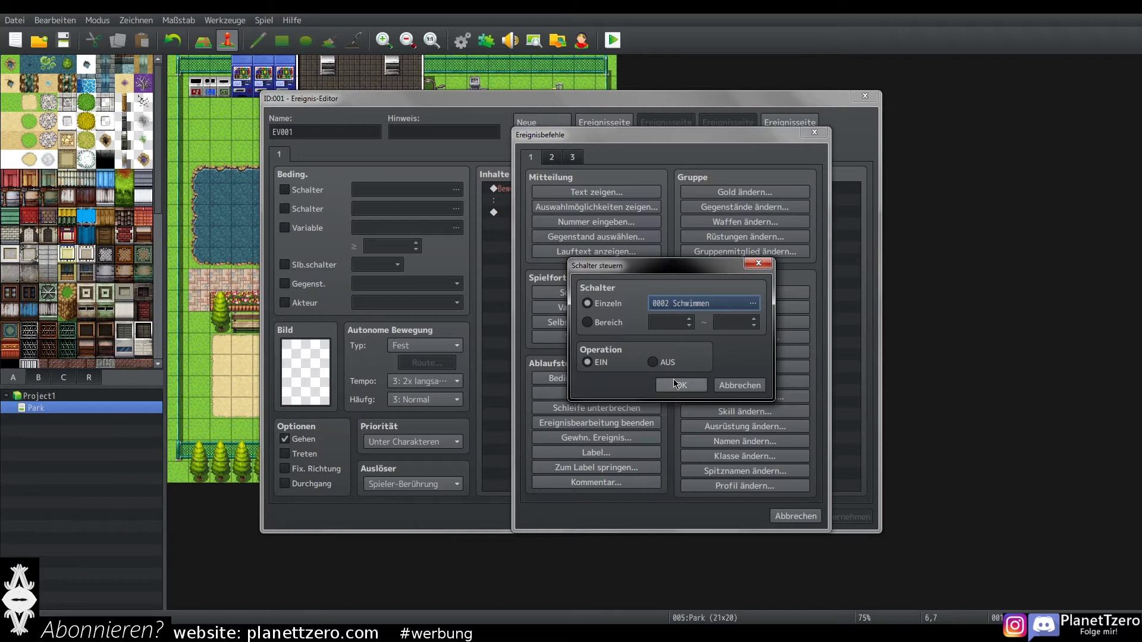
click(674, 384)
Step: Add a second event page conditioned on switch Schwimmen and save the event
click(551, 125)
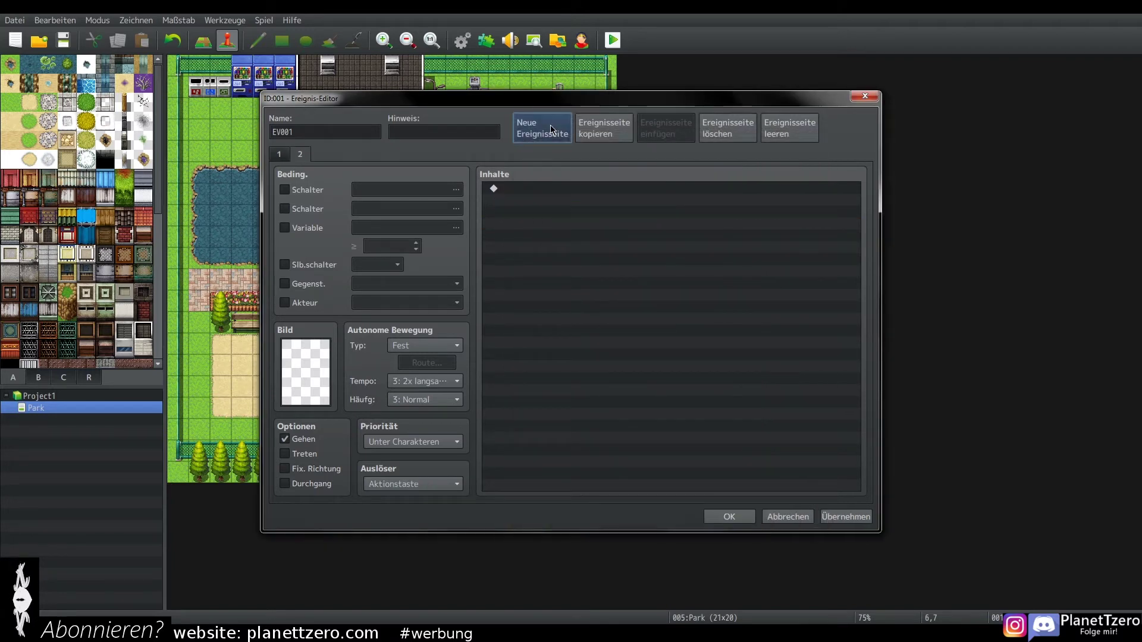
click(284, 190)
click(455, 190)
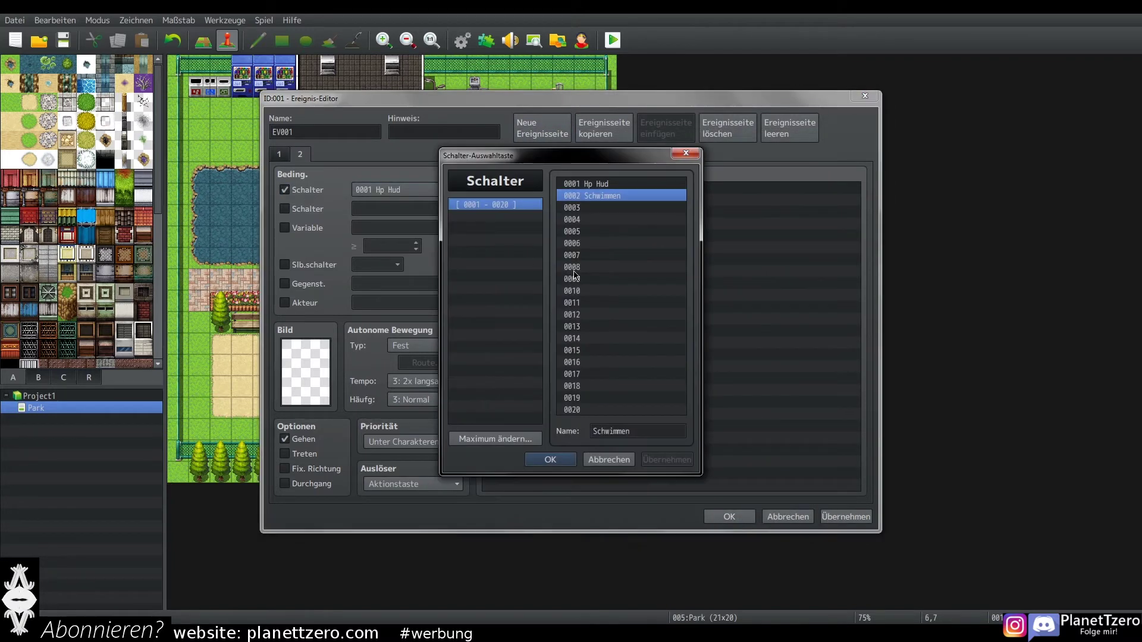
double_click(590, 198)
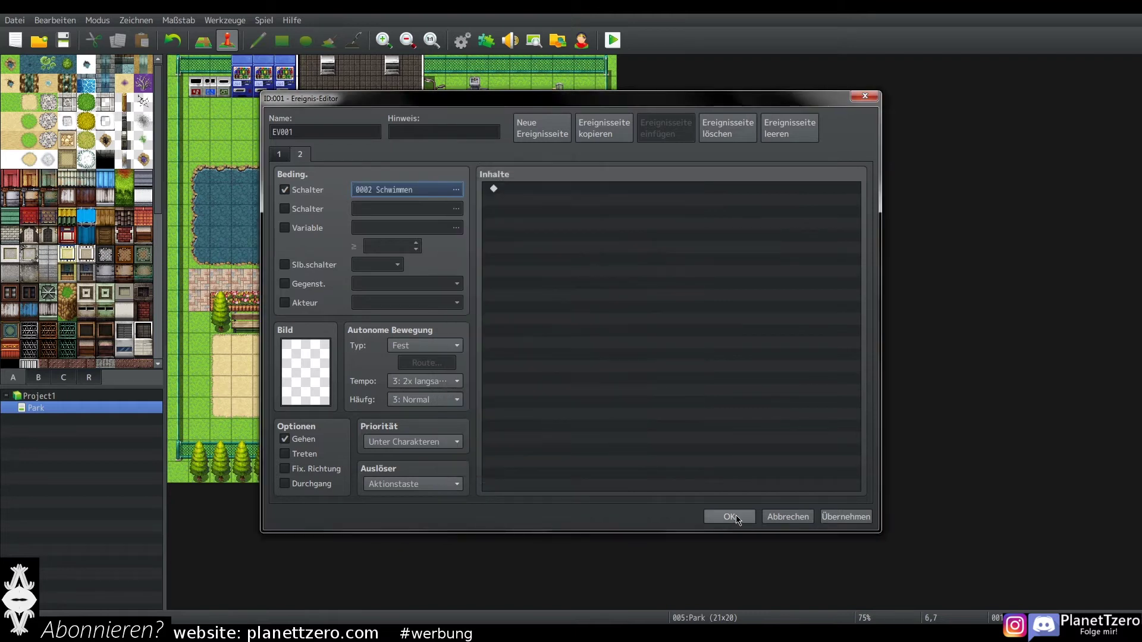
click(736, 519)
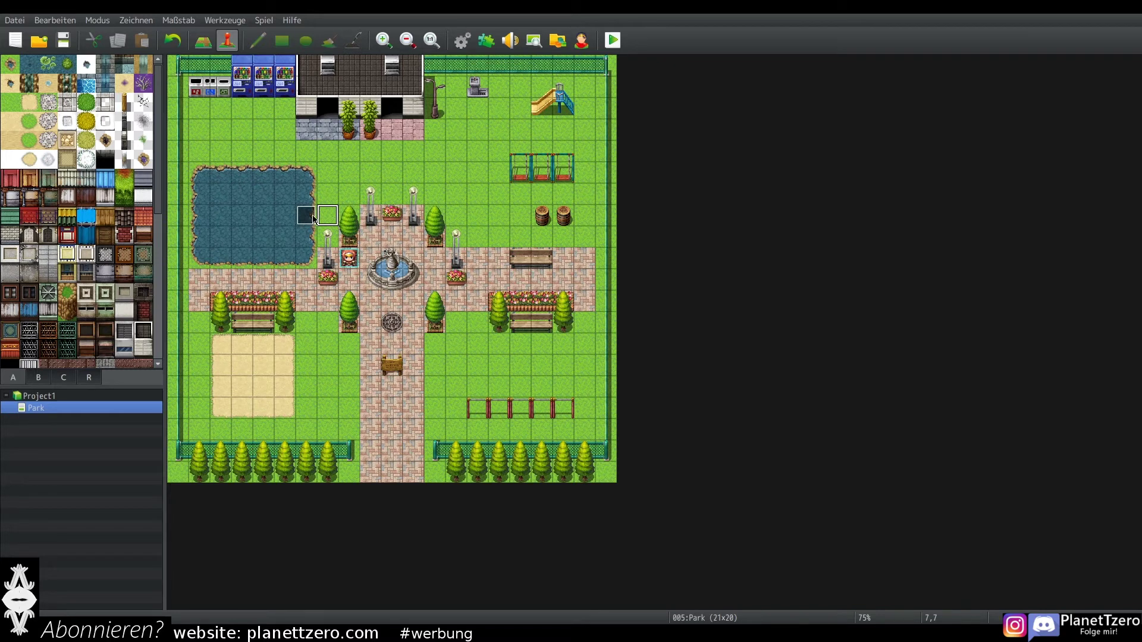
Step: Copy the pond-edge event onto the next tile and open the copy
key(ctrl+c)
click(327, 217)
key(ctrl+v)
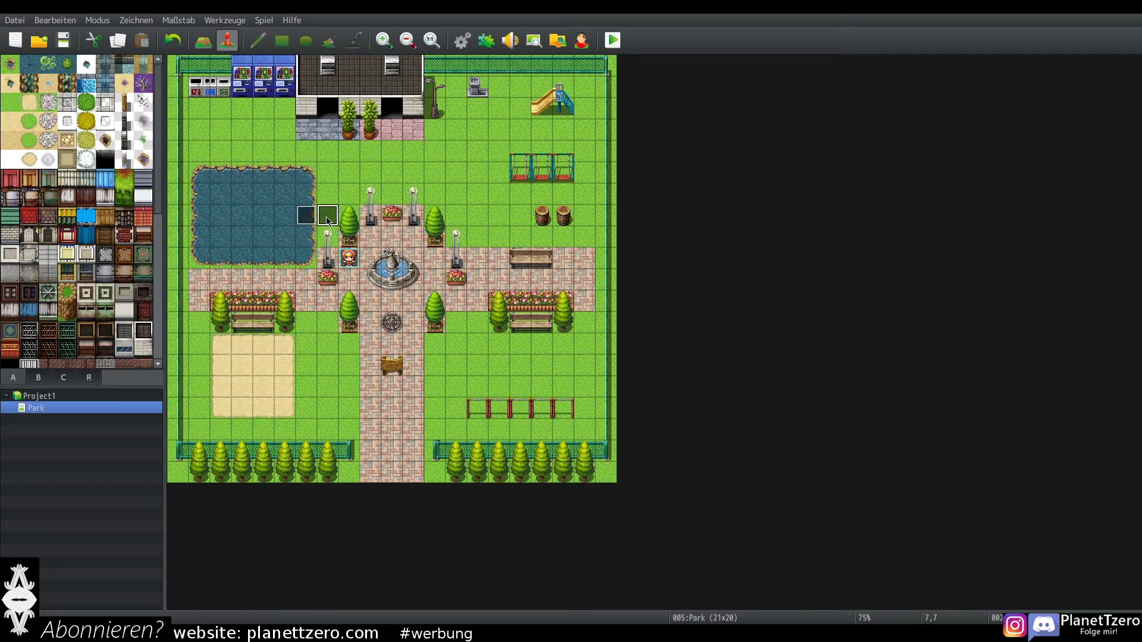
double_click(327, 219)
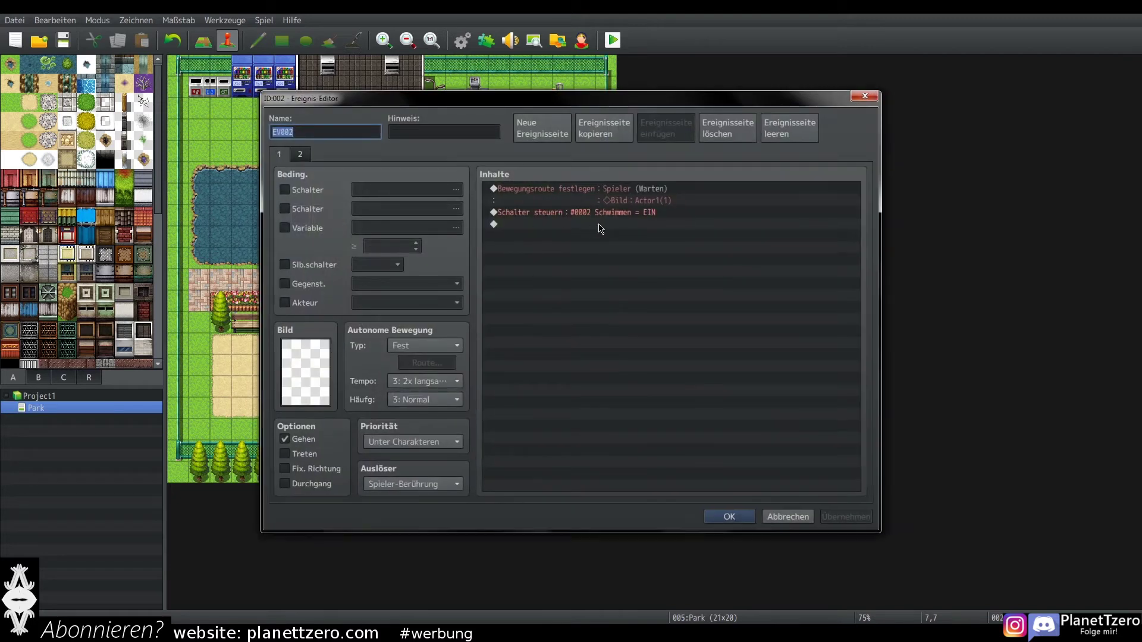
Step: Change the movement route's player image to the first Actor1 character, Actor1(0)
double_click(643, 200)
right_click(411, 233)
click(424, 246)
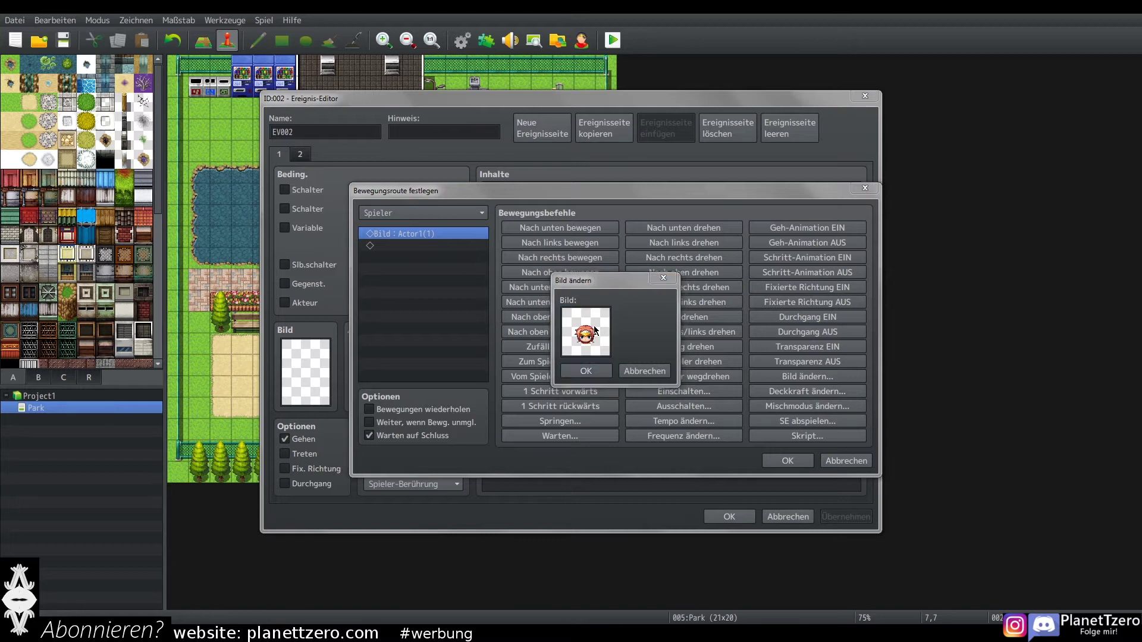
click(569, 257)
click(740, 458)
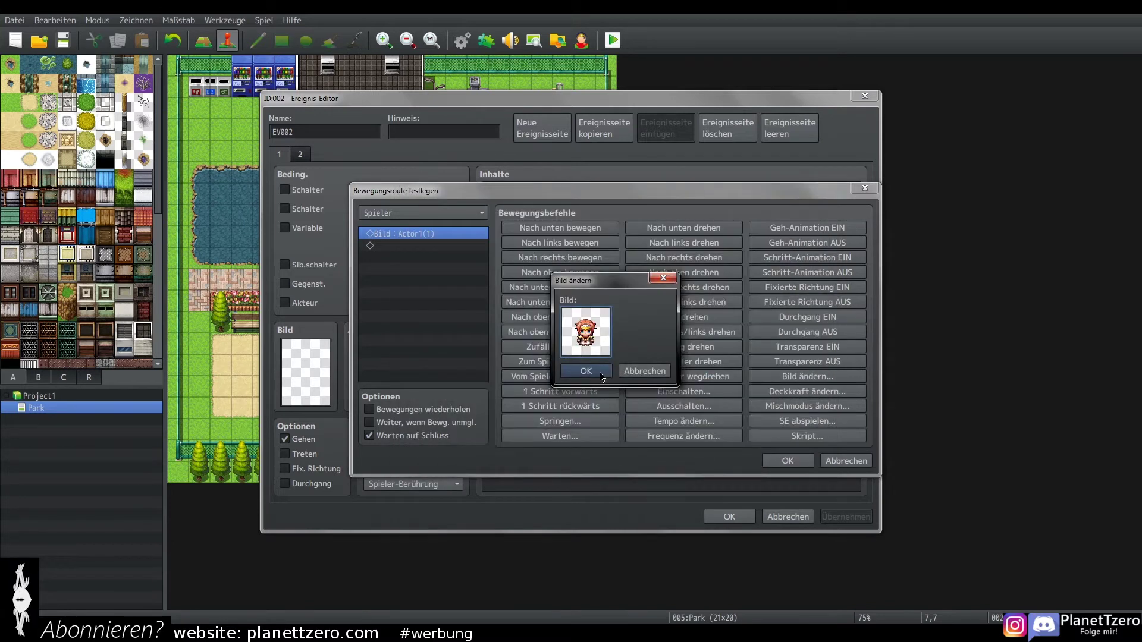
click(787, 461)
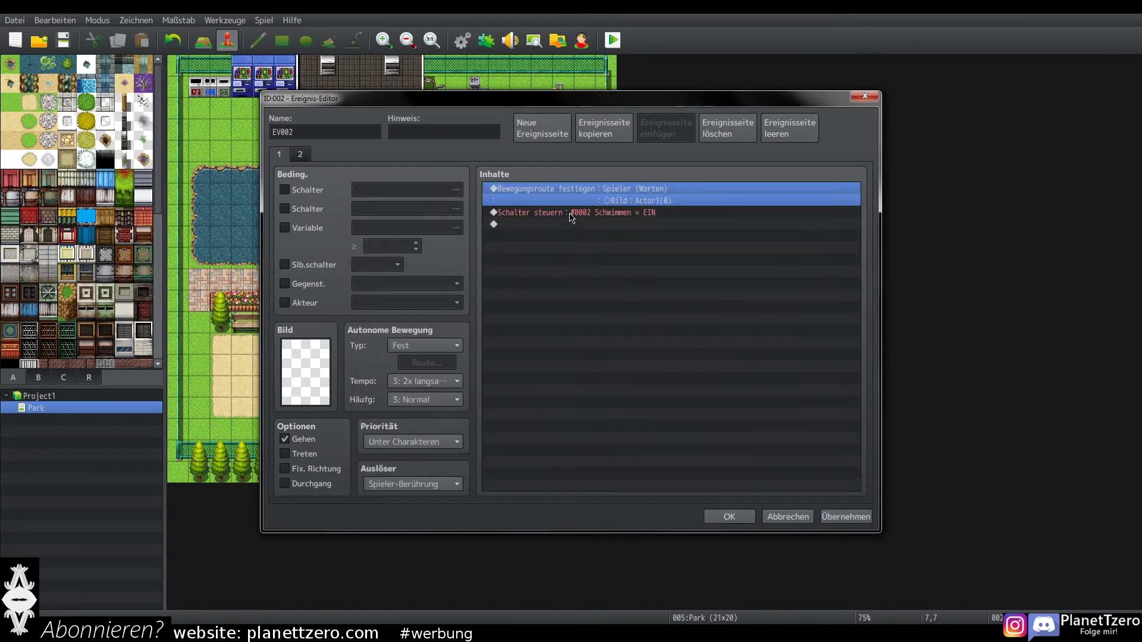
Step: Switch the Schwimmen control command from EIN to AUS
click(570, 214)
double_click(570, 216)
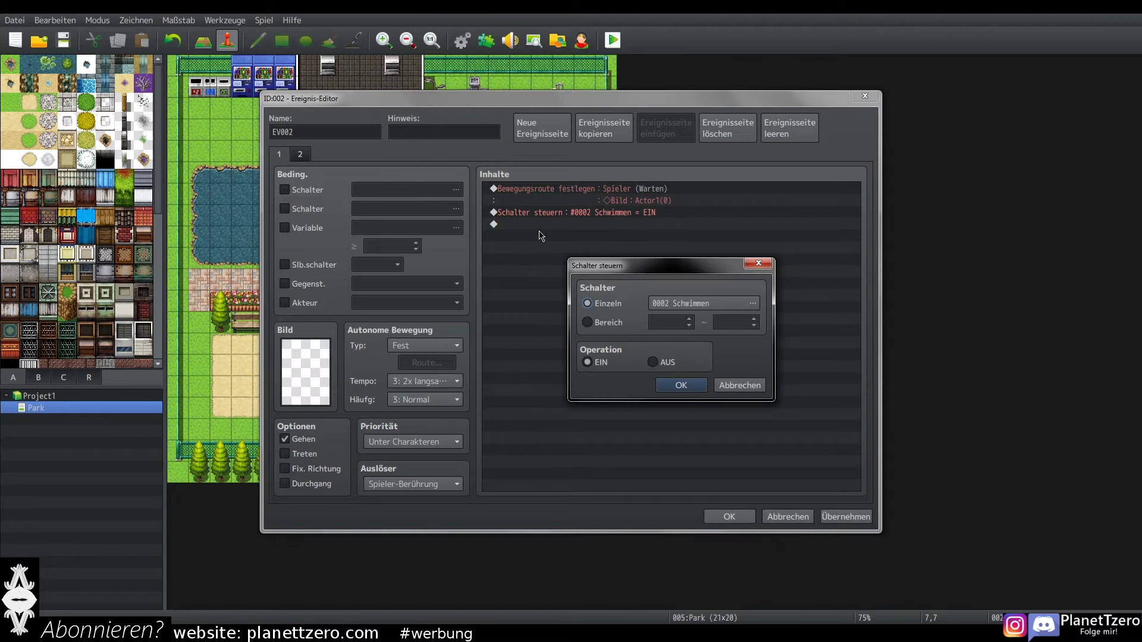
click(673, 386)
click(846, 517)
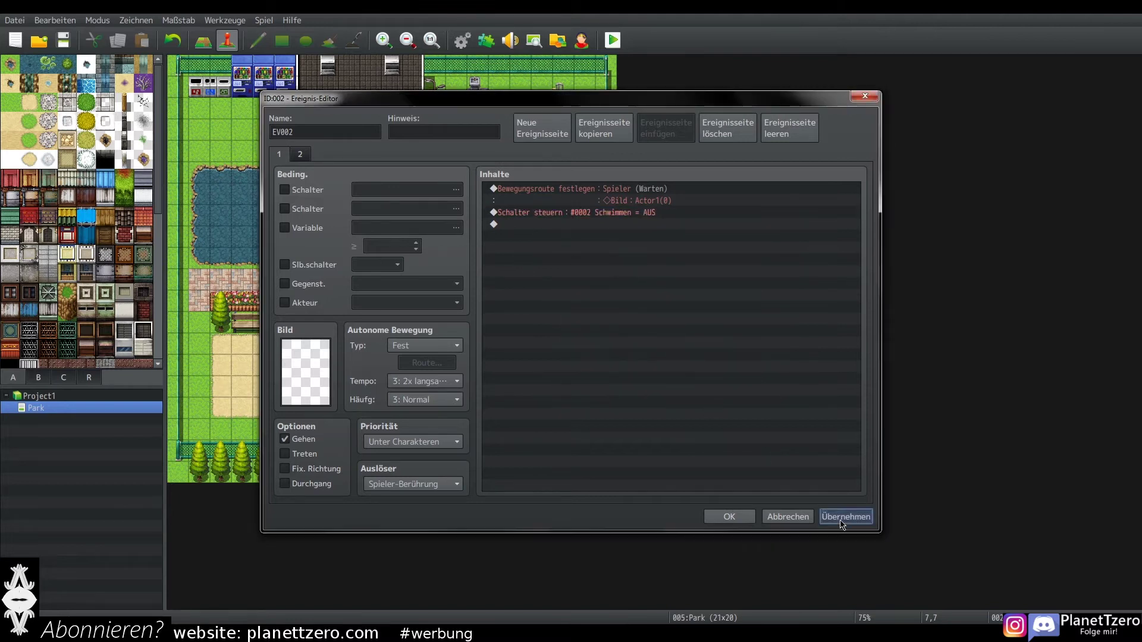
Step: Delete page 2, make the page require switch Schwimmen, and save the event
click(296, 156)
click(722, 131)
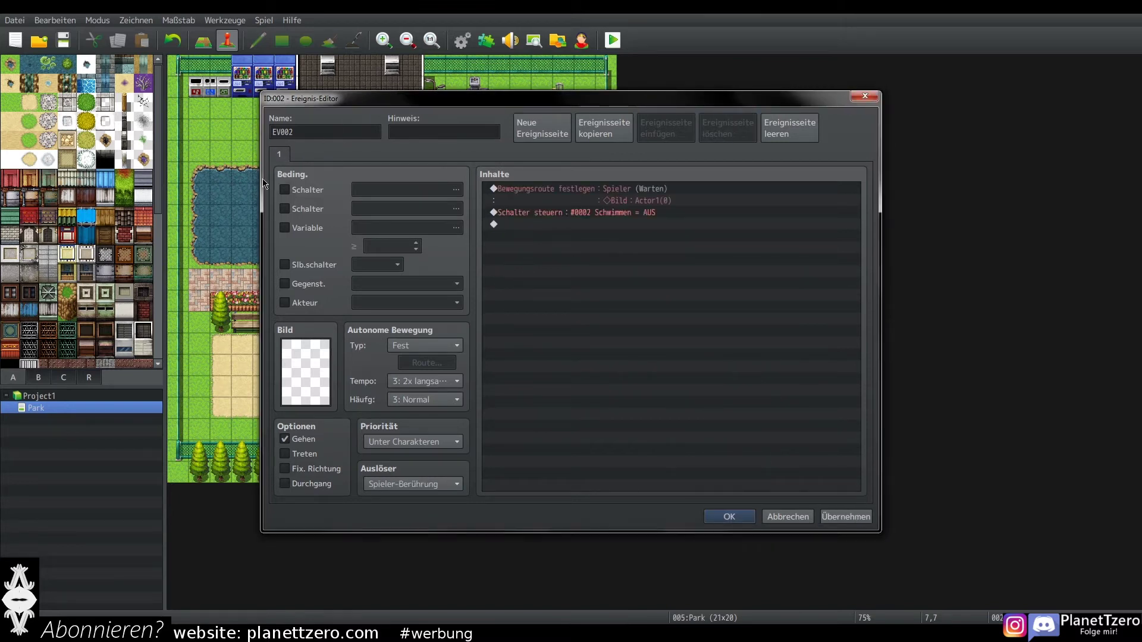
click(284, 191)
click(455, 189)
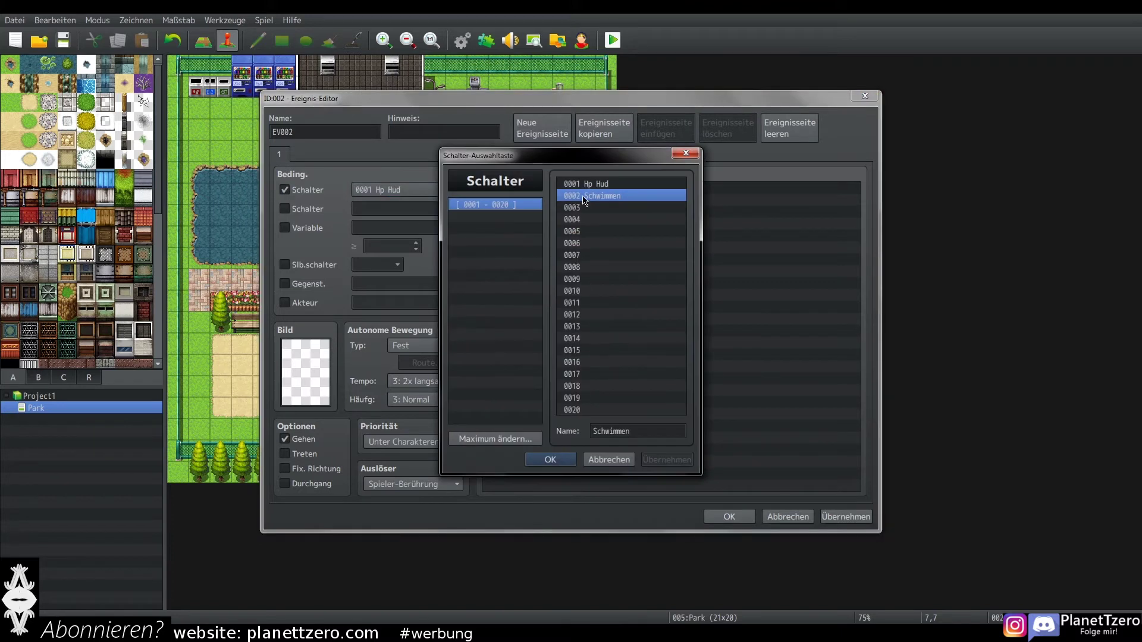
double_click(583, 197)
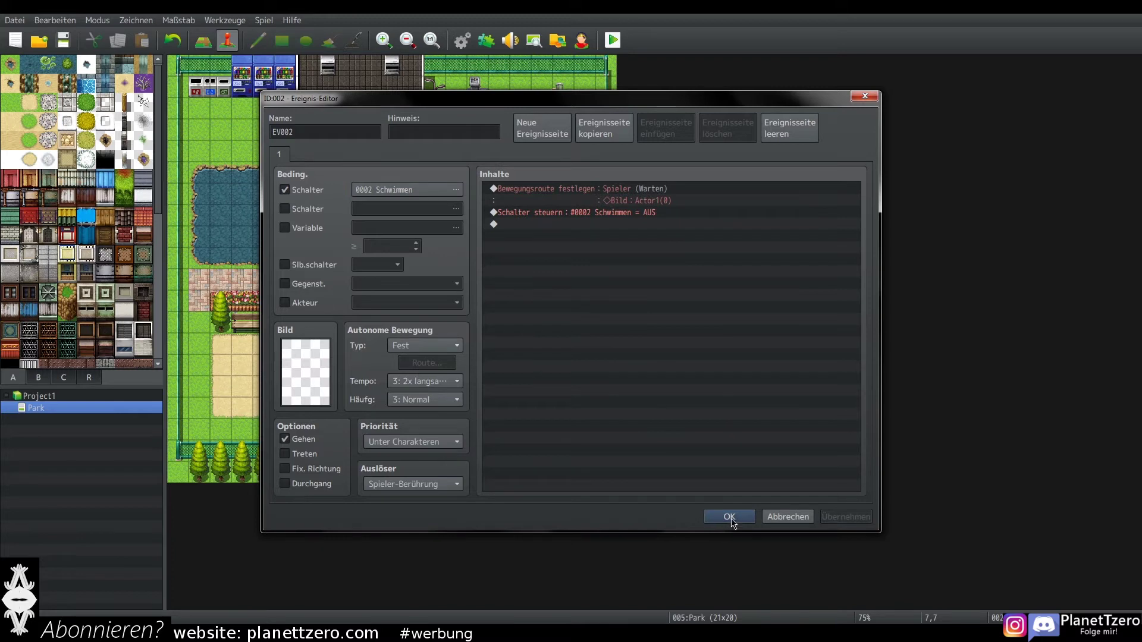
click(730, 518)
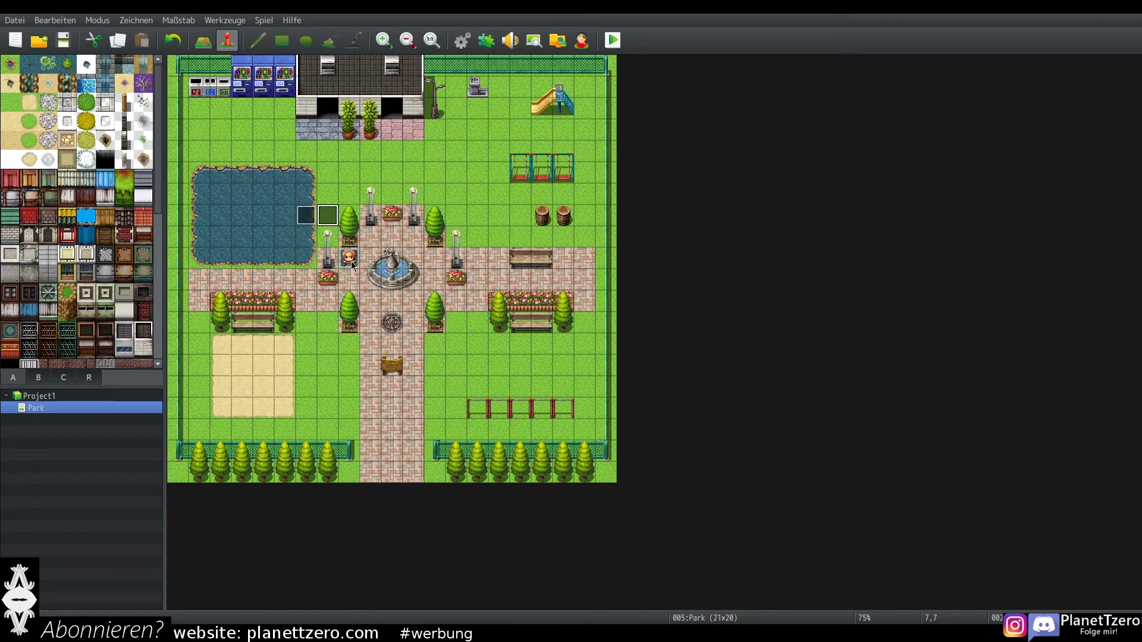
Step: Move the player start beside the pond and paste swim-event copies along the pond's edge tiles
drag(349, 258, 341, 189)
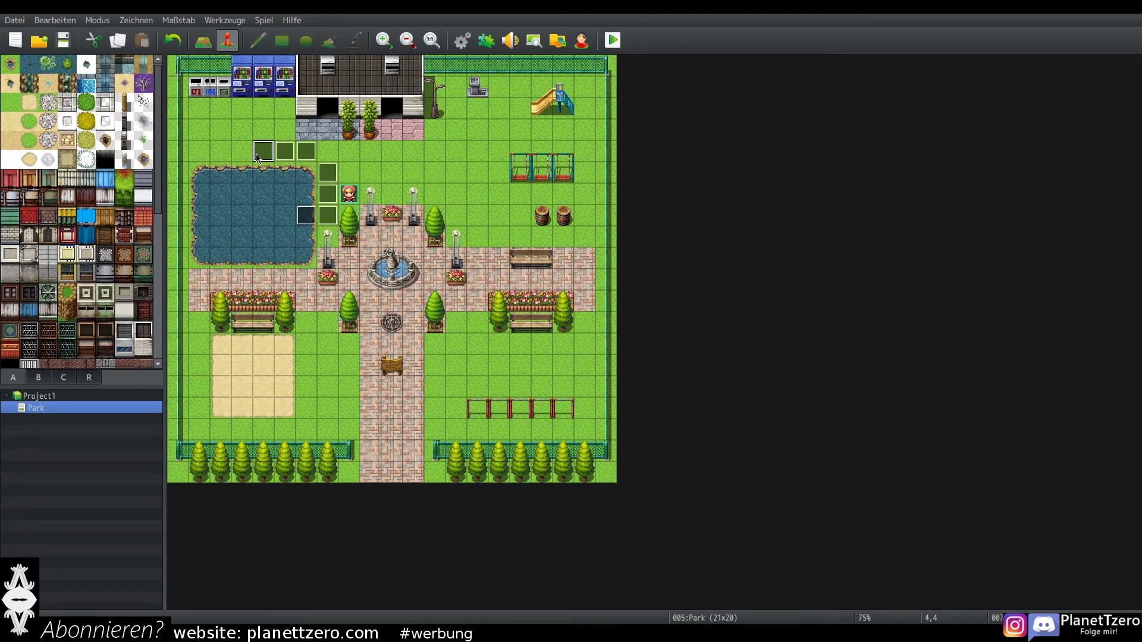
drag(226, 274, 309, 274)
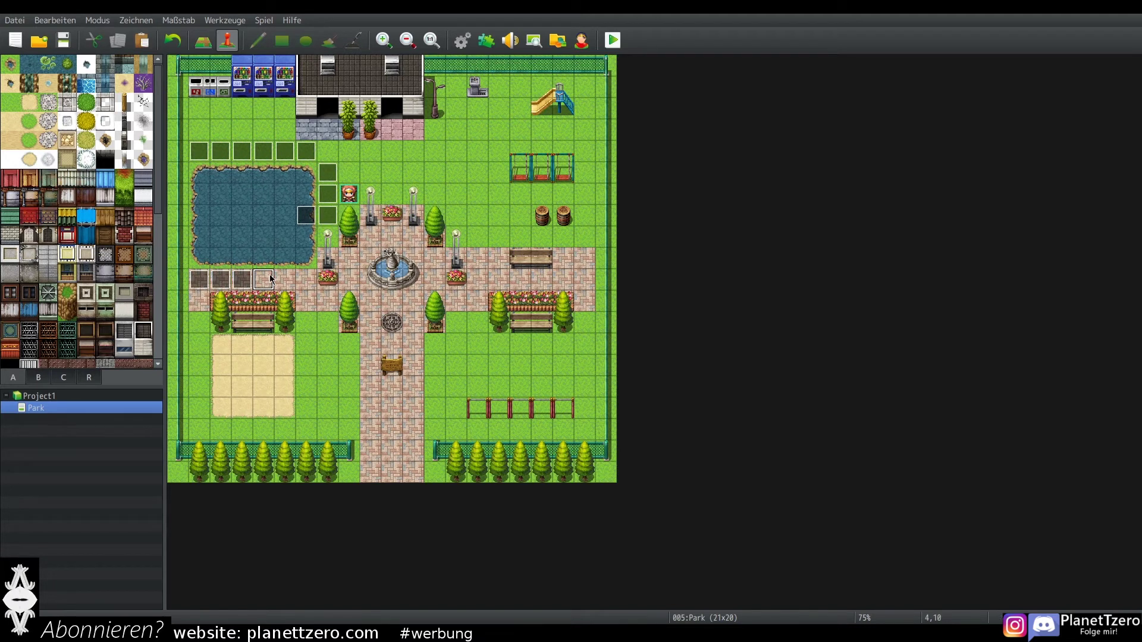
drag(328, 238, 328, 257)
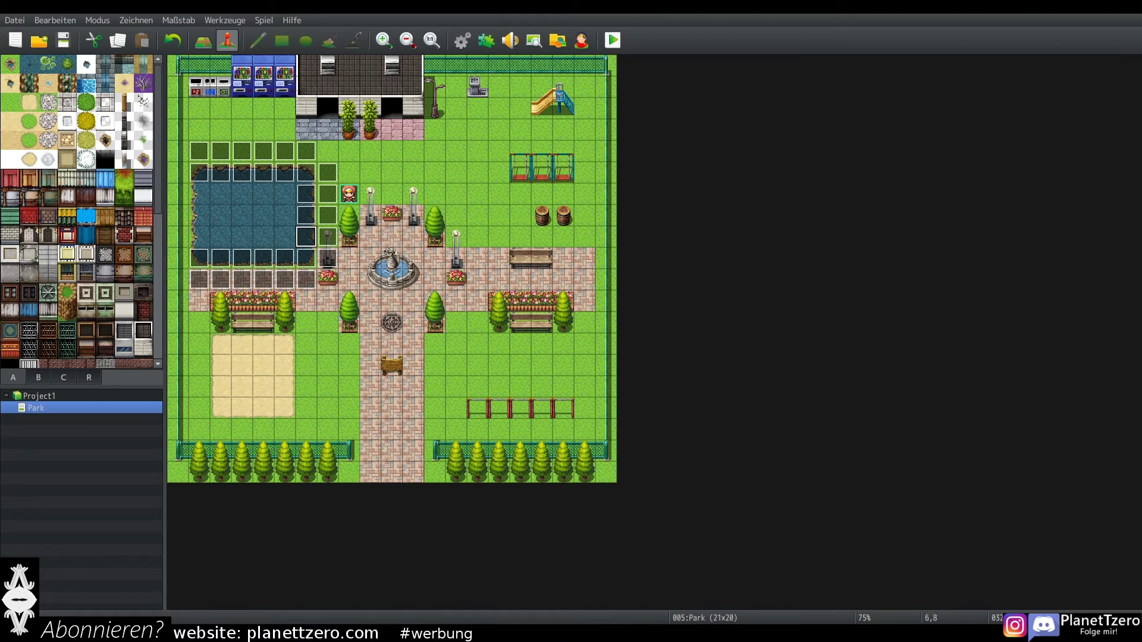
Step: Walk the character left, down and back up around the pond's edge in the playtest
key(Left)
key(Down)
key(Down)
key(Down)
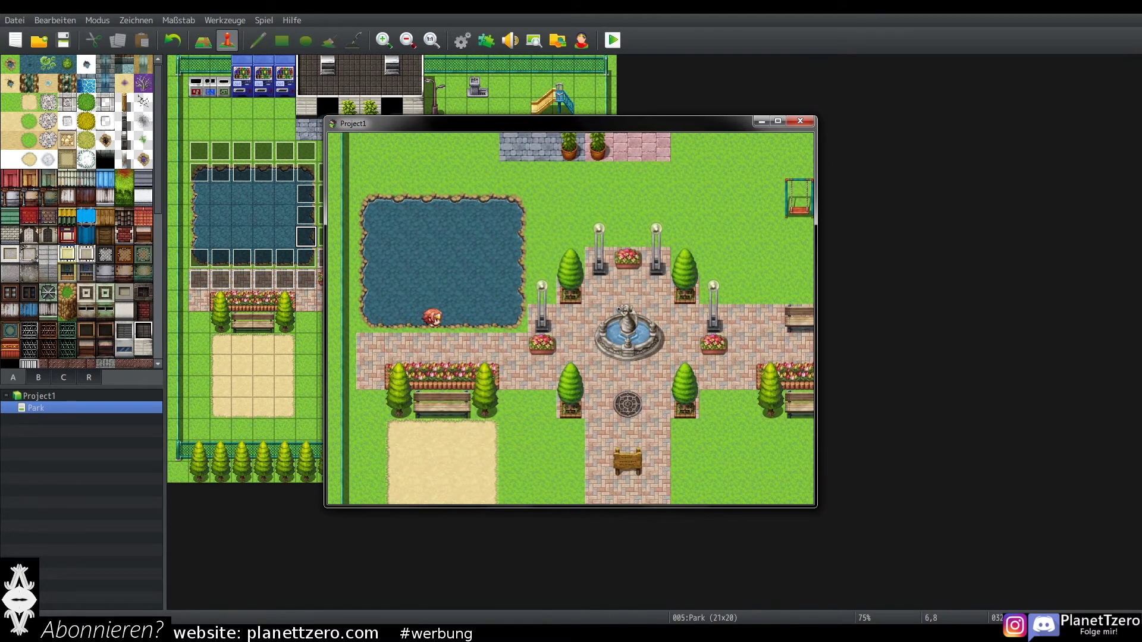
key(Up)
key(Up)
key(Up)
key(Down)
key(Down)
key(Down)
key(Up)
key(Right)
Step: Walk the character up past the pond, then left along its top edge
key(Up)
key(Up)
key(Right)
key(Left)
key(Up)
key(Up)
key(Left)
key(Left)
key(Left)
key(Down)
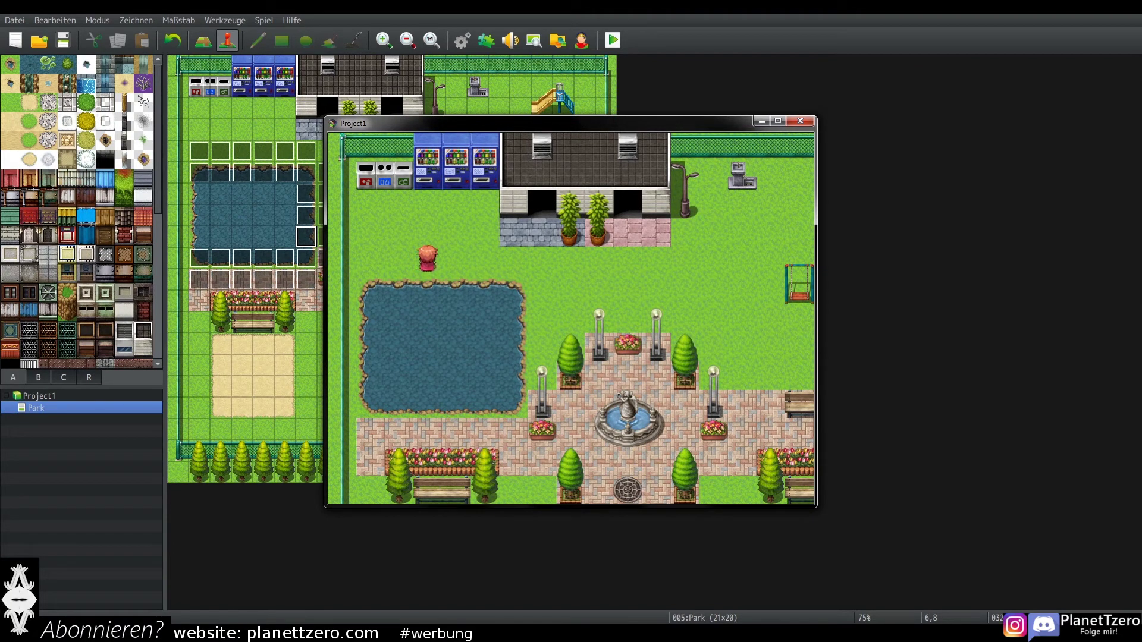